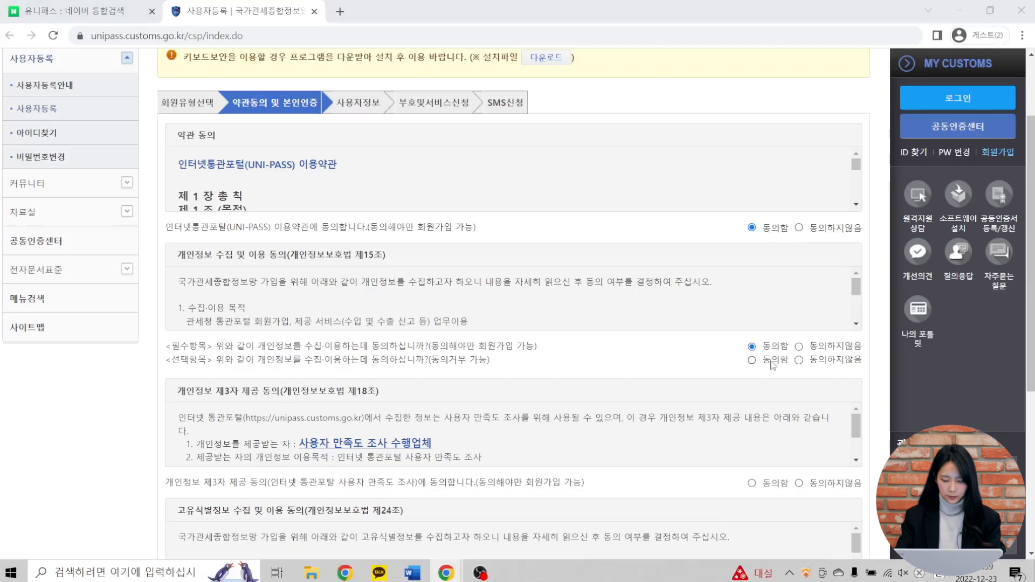
- Agree to the optional personal-information, third-party provision and unique-identifier consents, and close the third-party consent pop-up
{"action": "left_click", "coordinate": [770, 482]}
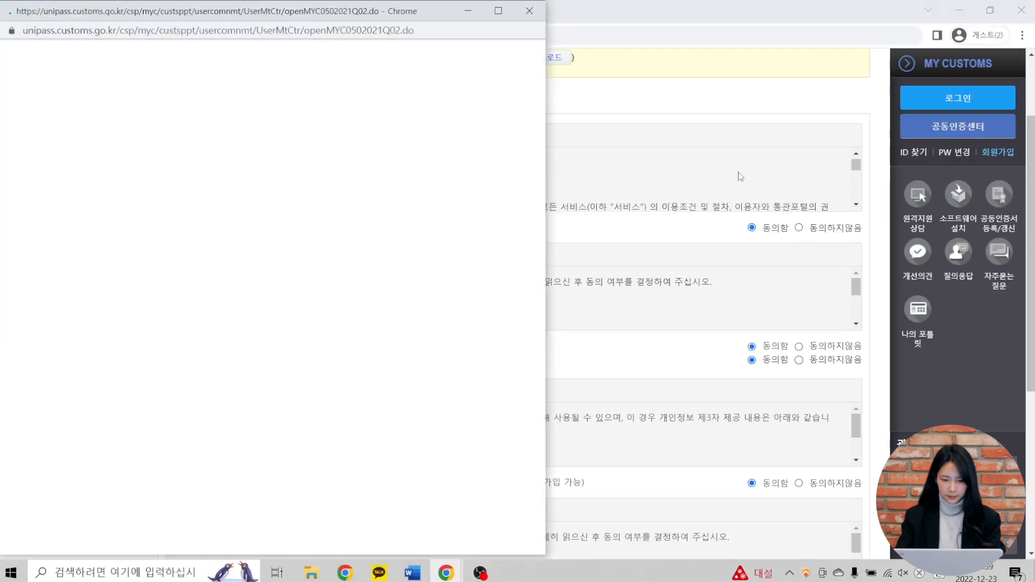
{"action": "scroll", "coordinate": [755, 269], "scroll_direction": "down", "scroll_amount": 5}
{"action": "left_click", "coordinate": [765, 330]}
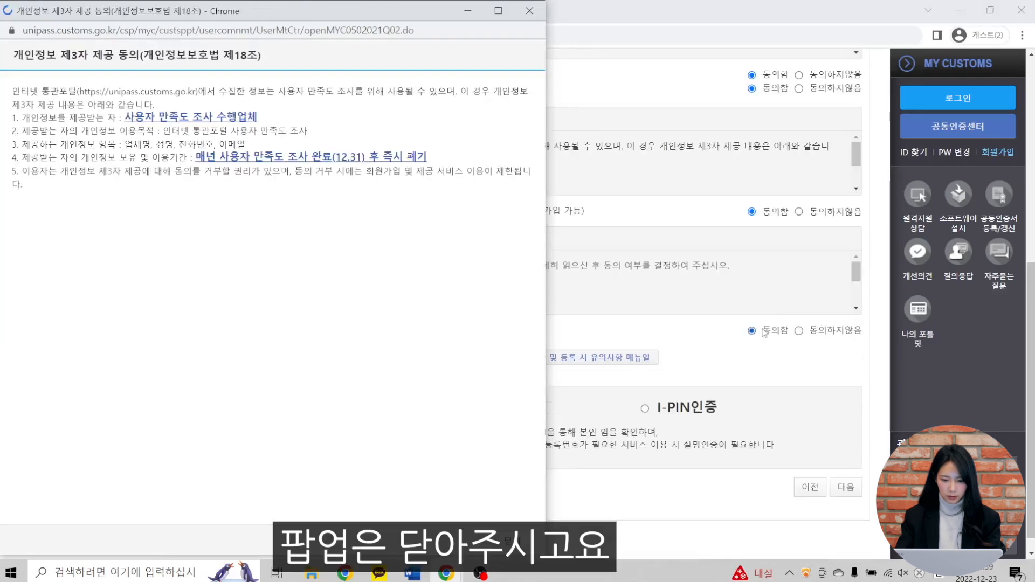
{"action": "left_click", "coordinate": [536, 16]}
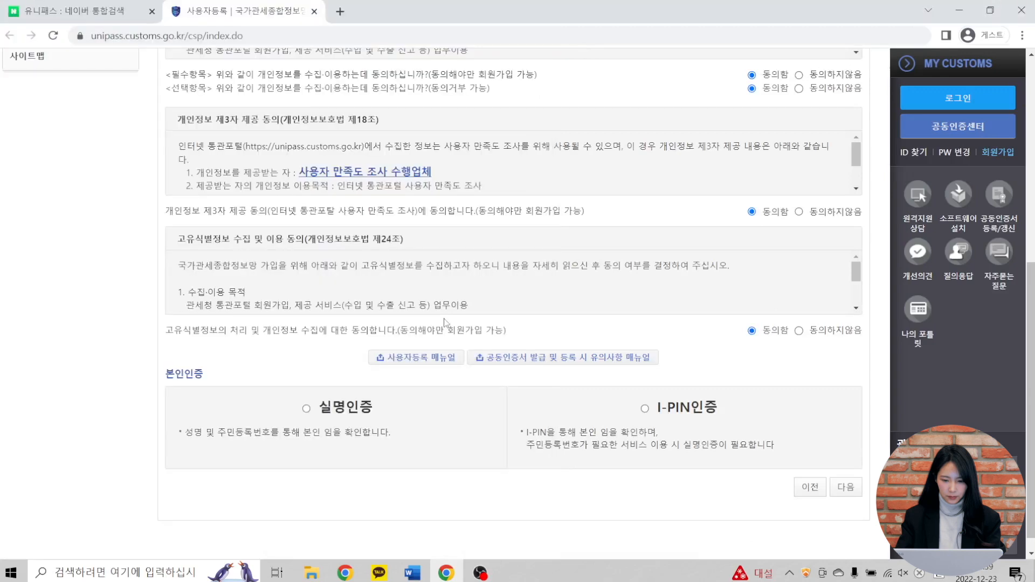
- Download the 사용자등록 매뉴얼 and the 공동인증서 발급 및 등록 시 유의사항 매뉴얼
{"action": "left_click", "coordinate": [406, 360]}
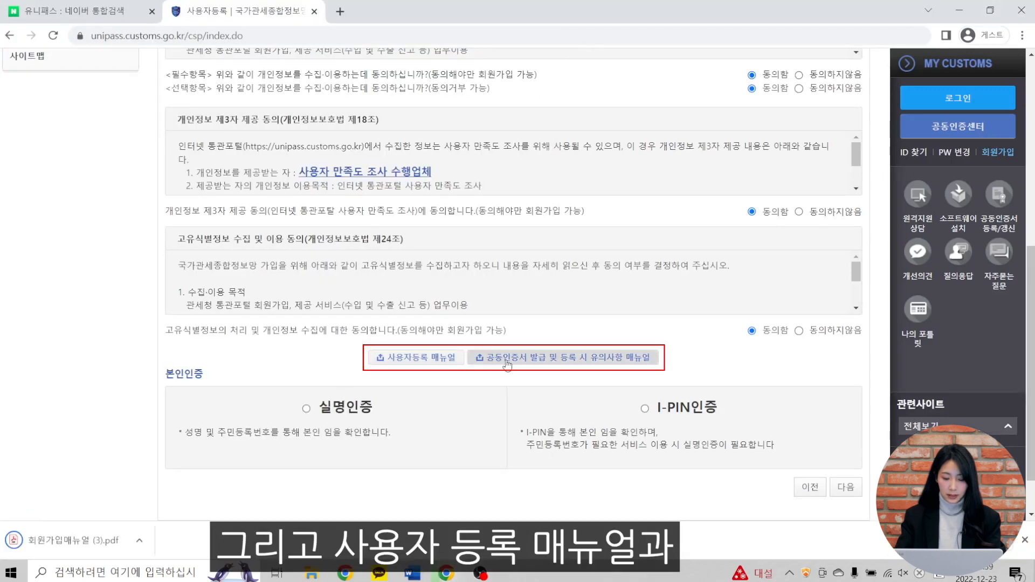
{"action": "left_click", "coordinate": [536, 360]}
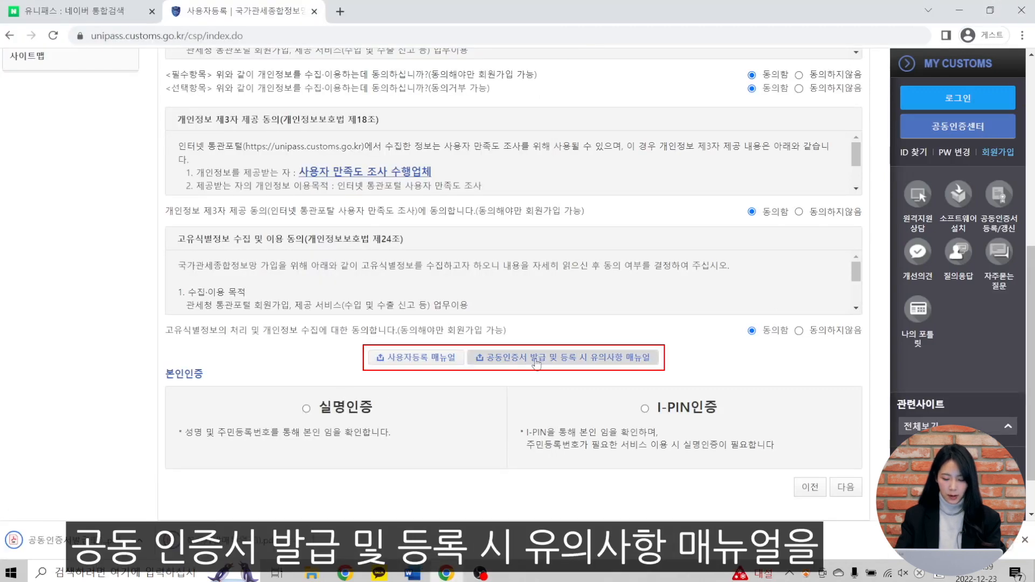
- Complete 실명인증 with the applicant's full name and resident registration number, and proceed to the 사용자정보 stage
{"action": "left_click", "coordinate": [306, 408]}
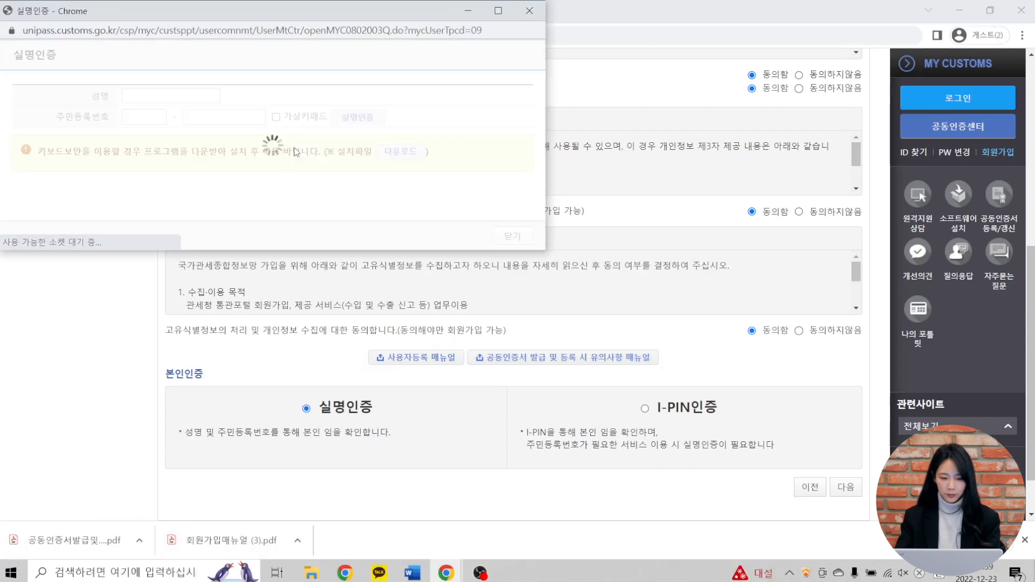
{"action": "left_click", "coordinate": [195, 94]}
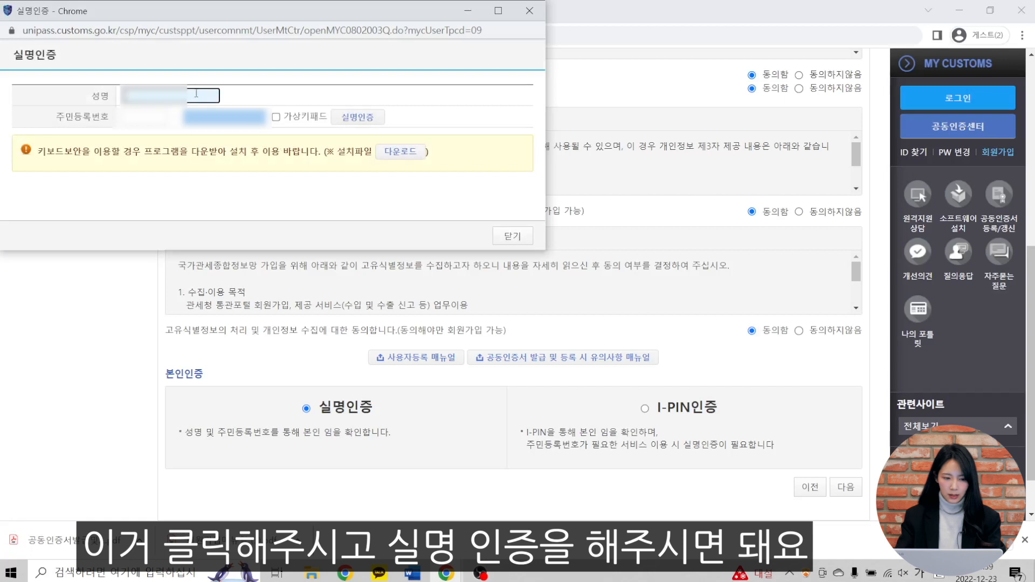
{"action": "type", "text": "???"}
{"action": "key", "text": "Tab"}
{"action": "type", "text": "??????"}
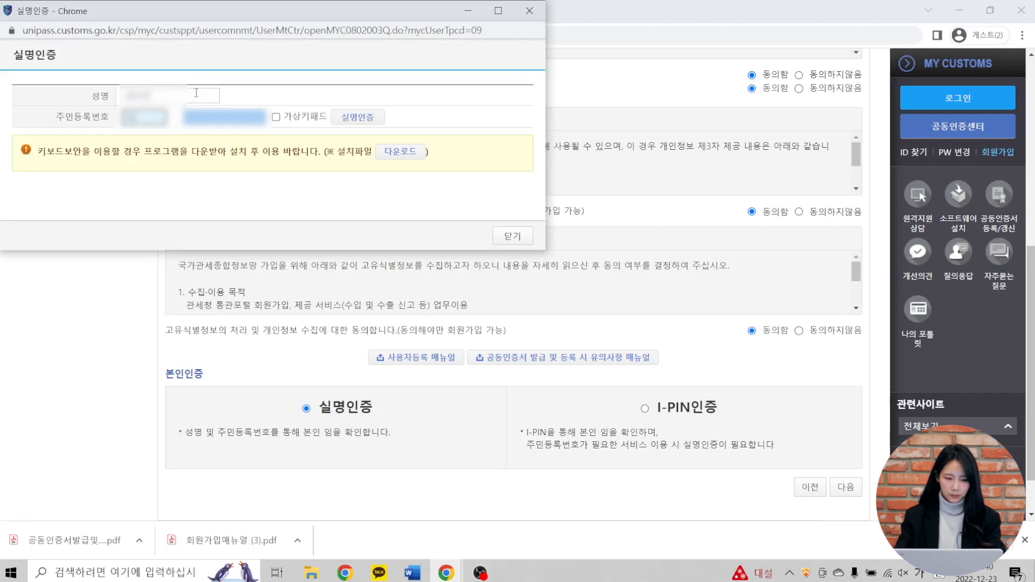
{"action": "key", "text": "Tab"}
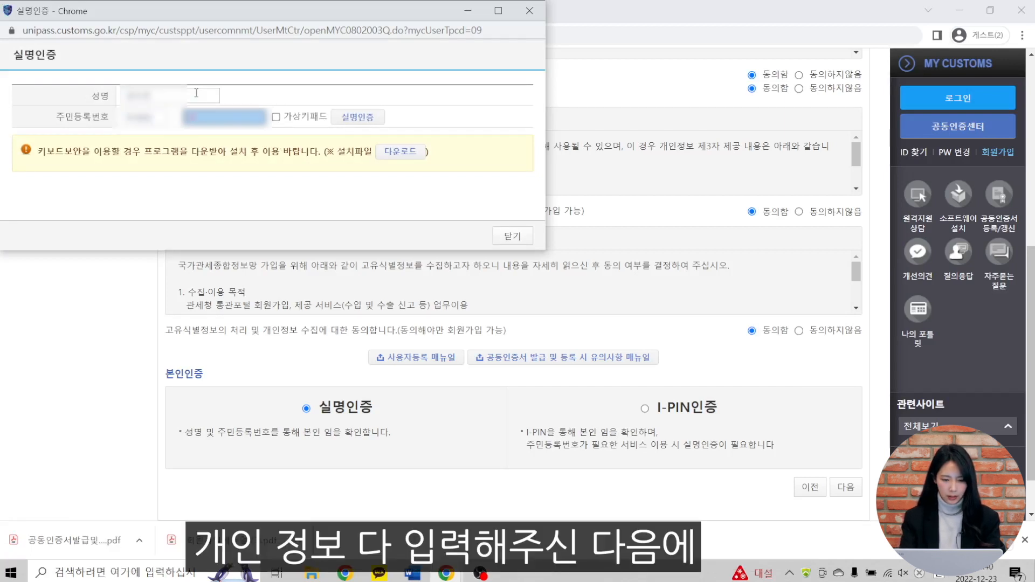
{"action": "left_click", "coordinate": [357, 117]}
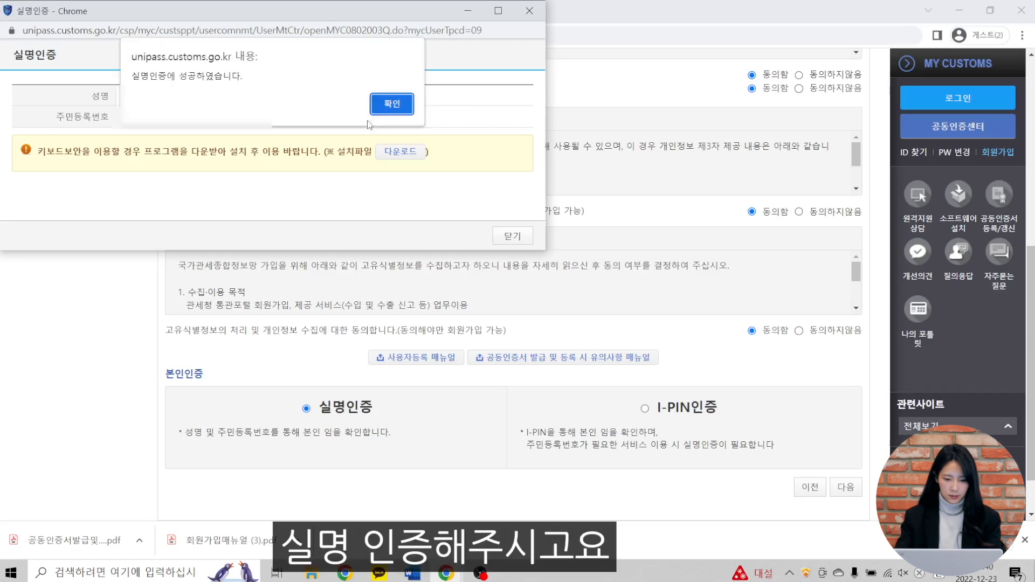
{"action": "left_click", "coordinate": [387, 110]}
{"action": "left_click", "coordinate": [845, 490]}
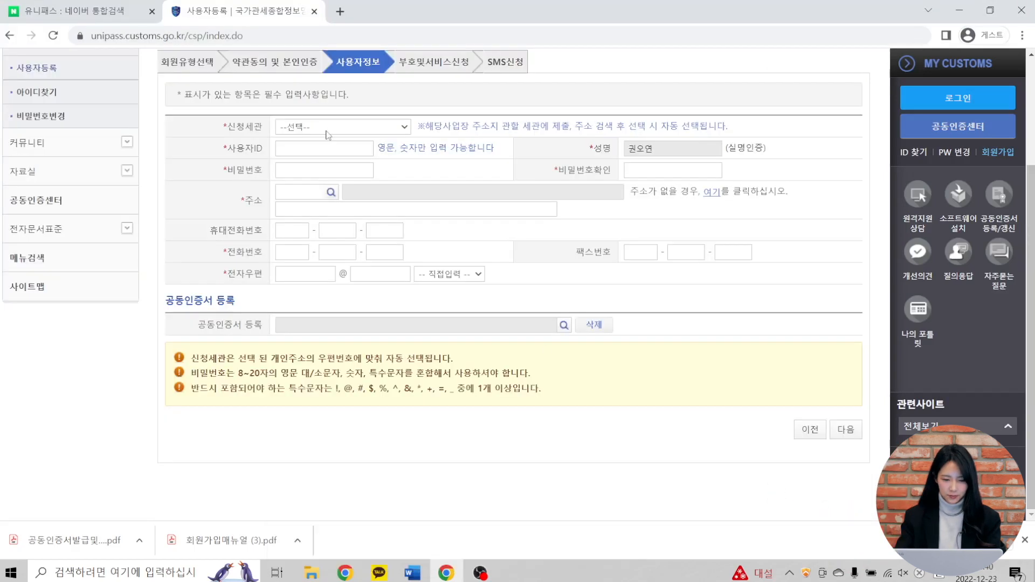
- Enter the user ID, the account password and the password confirmation in the registration form
{"action": "left_click", "coordinate": [331, 151]}
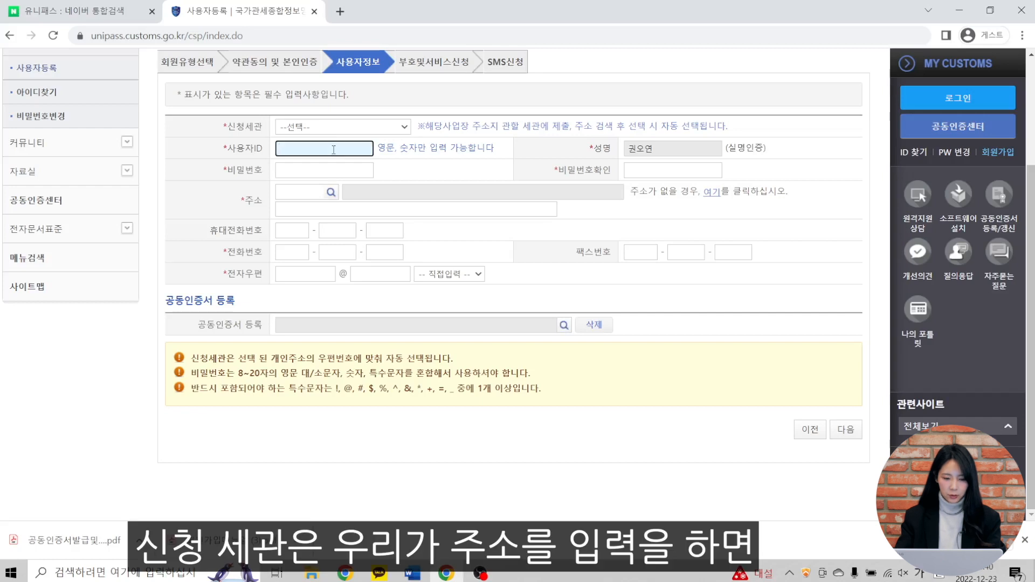
{"action": "key", "text": "Hangul"}
{"action": "type", "text": "********"}
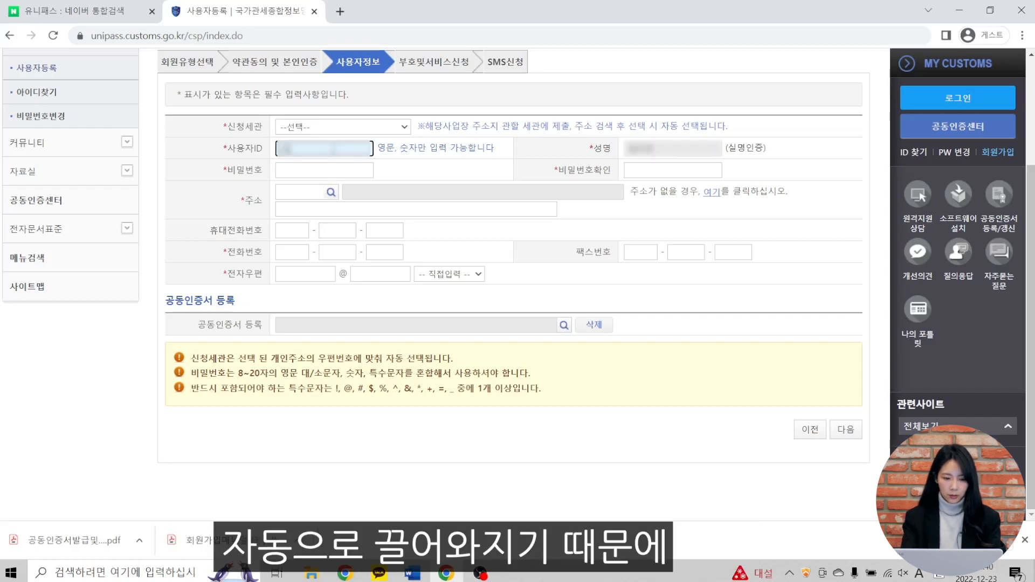
{"action": "key", "text": "Tab"}
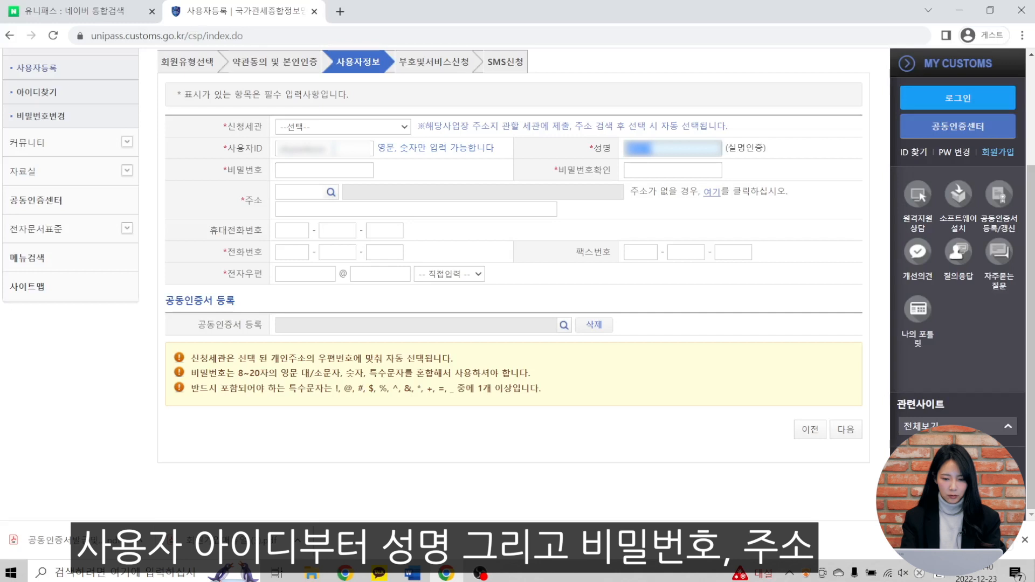
{"action": "key", "text": "Tab"}
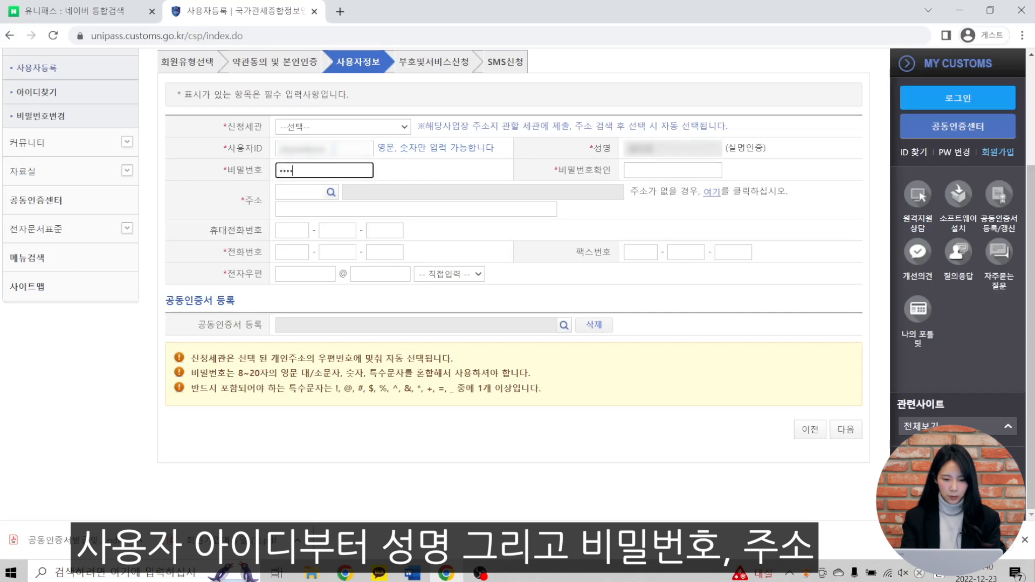
{"action": "key", "text": "Tab"}
{"action": "type", "text": "**"}
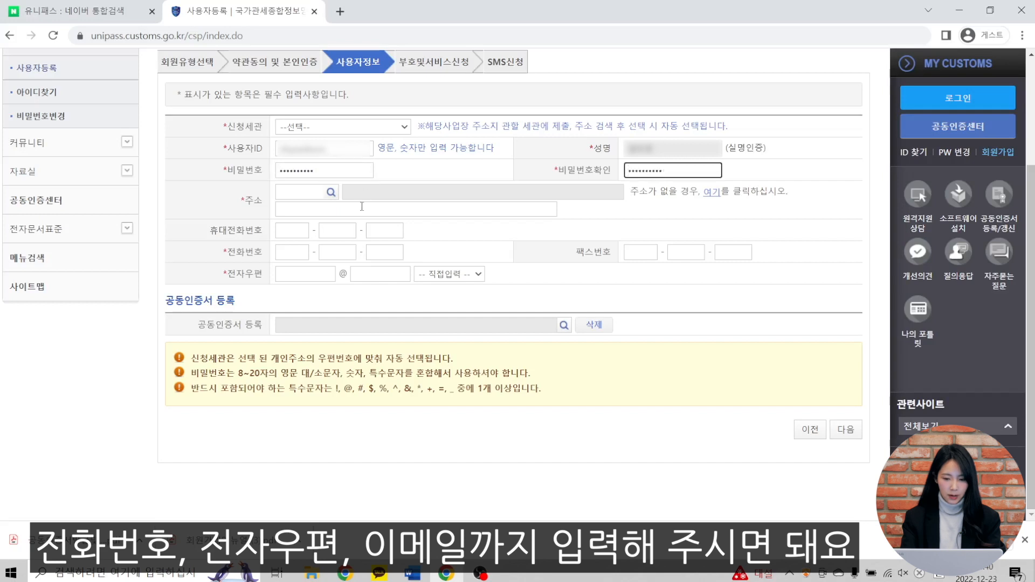
- Look up the applicant's address by region and road name in the postal code search and fill it into the form
{"action": "left_click", "coordinate": [333, 194]}
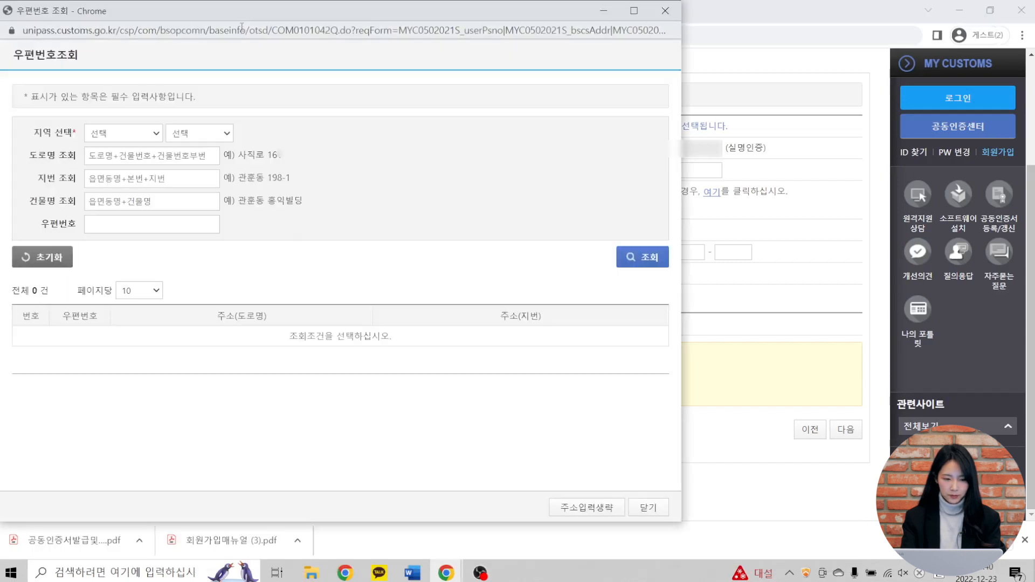
{"action": "left_click", "coordinate": [151, 136]}
{"action": "left_click", "coordinate": [114, 251]}
{"action": "left_click", "coordinate": [200, 133]}
{"action": "left_click", "coordinate": [186, 300]}
{"action": "left_click", "coordinate": [152, 156]}
{"action": "type", "text": "**"}
{"action": "left_click", "coordinate": [626, 263]}
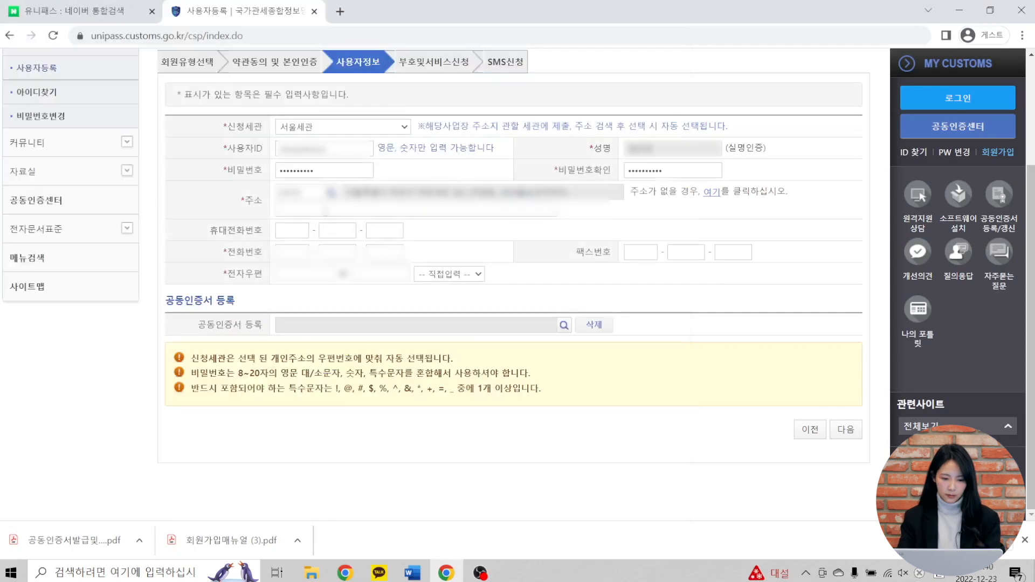
- Fill in the applicant's 전화번호 and e-mail address in the registration form
{"action": "left_click", "coordinate": [292, 252]}
{"action": "type", "text": "010"}
{"action": "key", "text": "Tab"}
{"action": "type", "text": "****"}
{"action": "key", "text": "Tab"}
{"action": "type", "text": "****"}
{"action": "left_click", "coordinate": [300, 277]}
{"action": "key", "text": "Hangul"}
{"action": "type", "text": "****"}
{"action": "key", "text": "Tab"}
{"action": "type", "text": "****"}
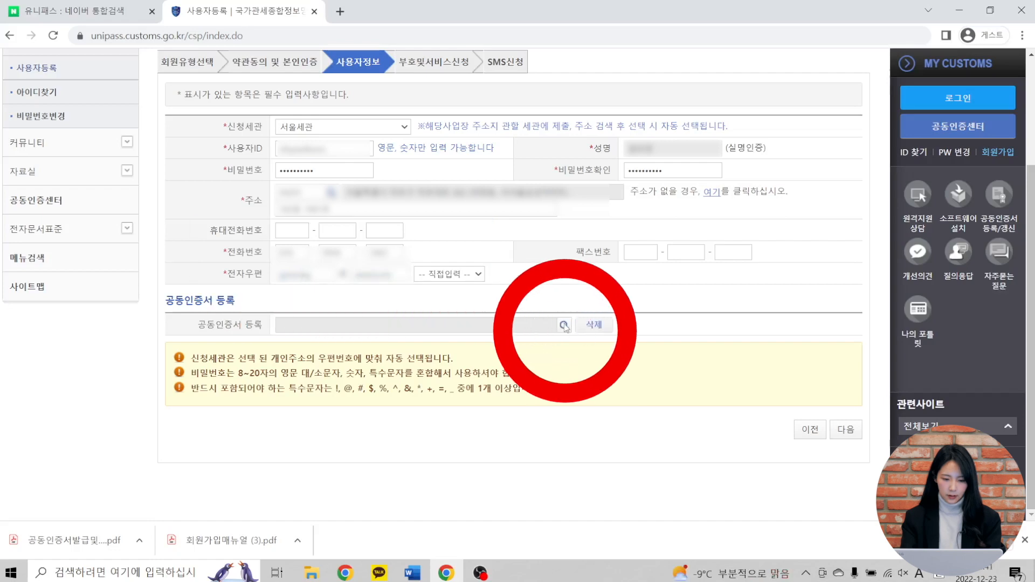
- Register the joint certificate stored on the hard disk using its certificate password, and proceed to the 부호및서비스신청 stage
{"action": "left_click", "coordinate": [564, 325]}
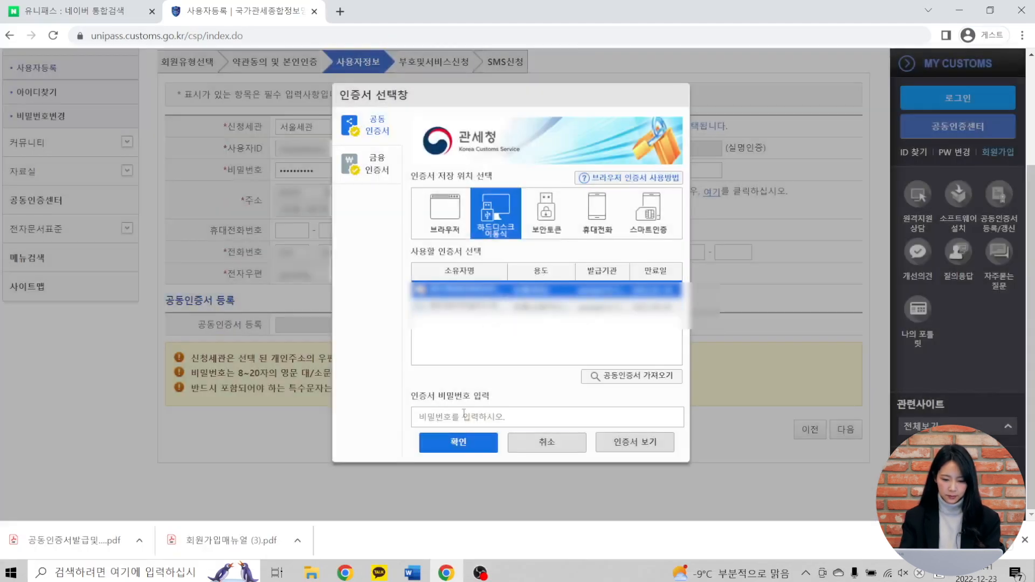
{"action": "left_click", "coordinate": [463, 416]}
{"action": "left_click", "coordinate": [454, 443]}
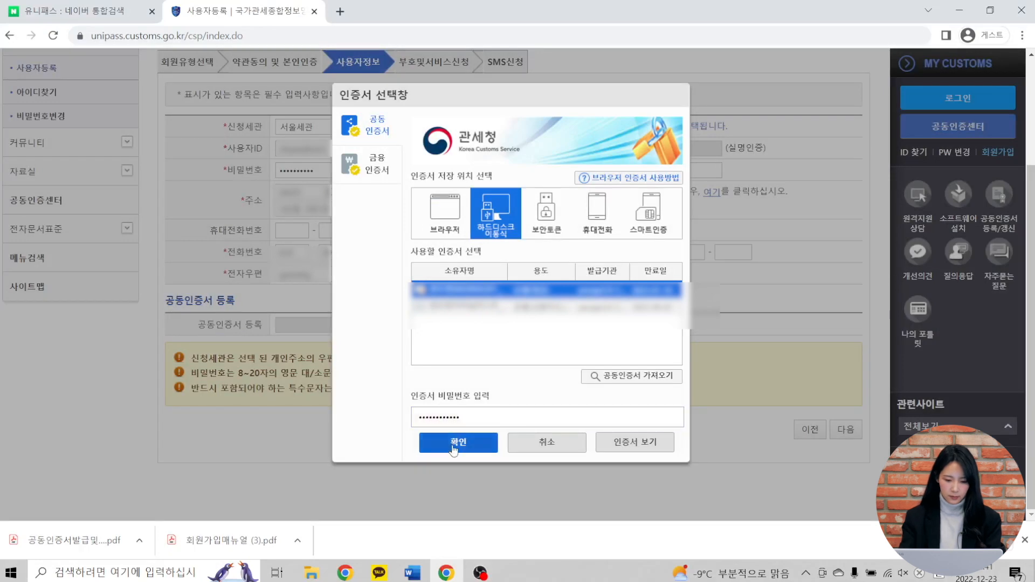
{"action": "left_click", "coordinate": [635, 112]}
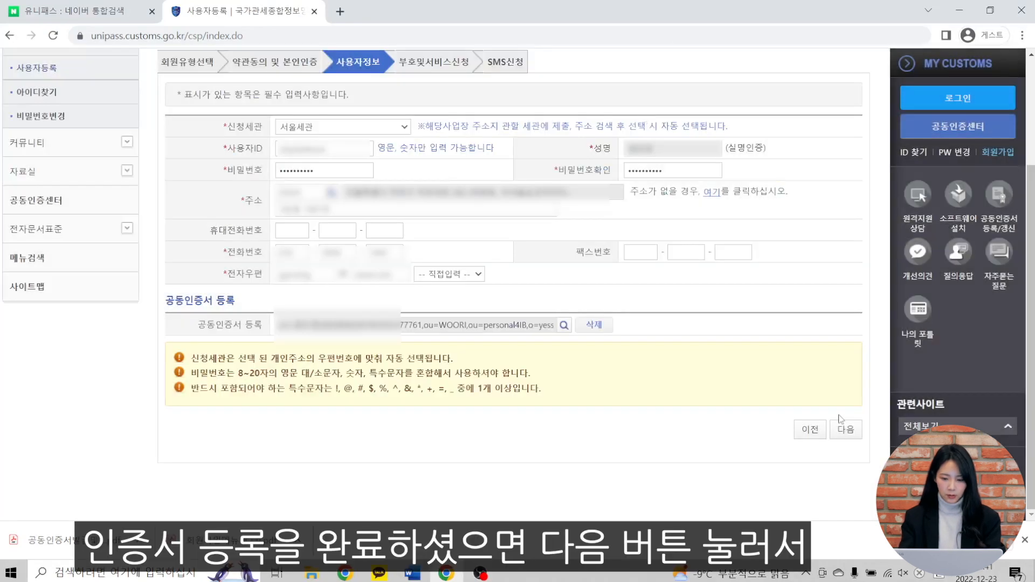
{"action": "left_click", "coordinate": [845, 431]}
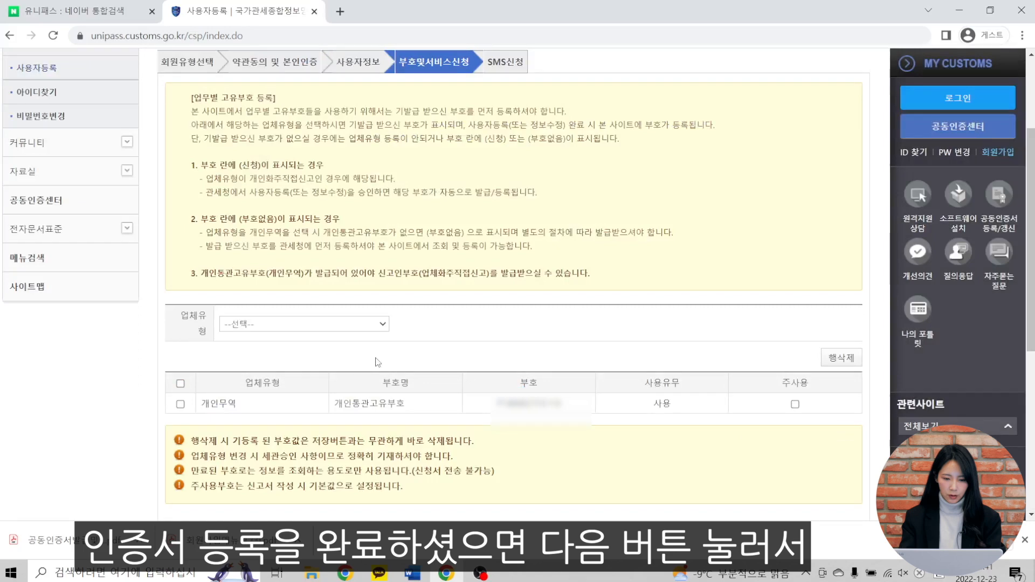
- Mark the 개인무역 code as 주사용, apply for the 정보제공(일반) and 증명서발급(일반) services, and continue to the SMS stage
{"action": "scroll", "coordinate": [809, 338], "scroll_direction": "down", "scroll_amount": 3}
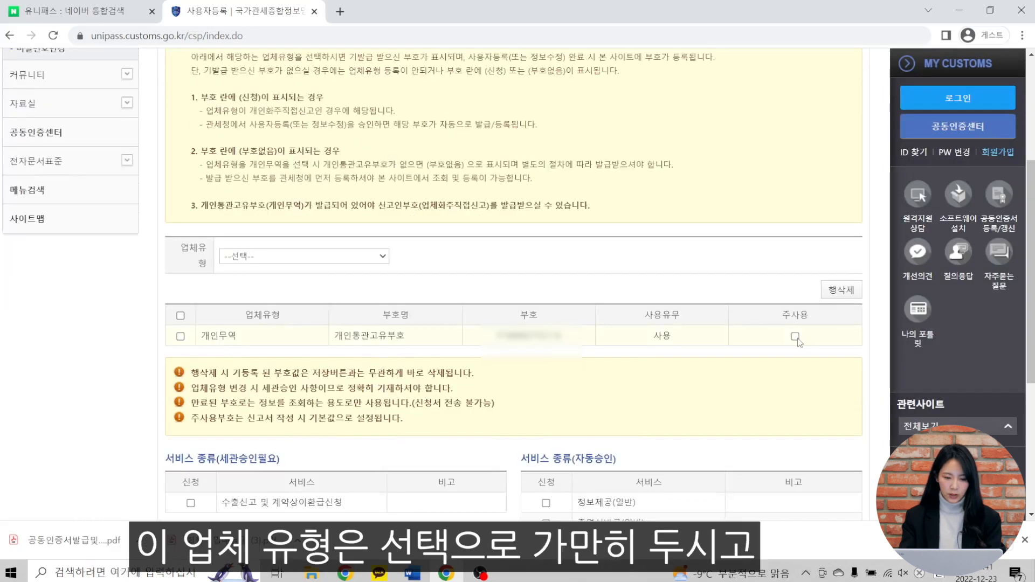
{"action": "left_click", "coordinate": [797, 338]}
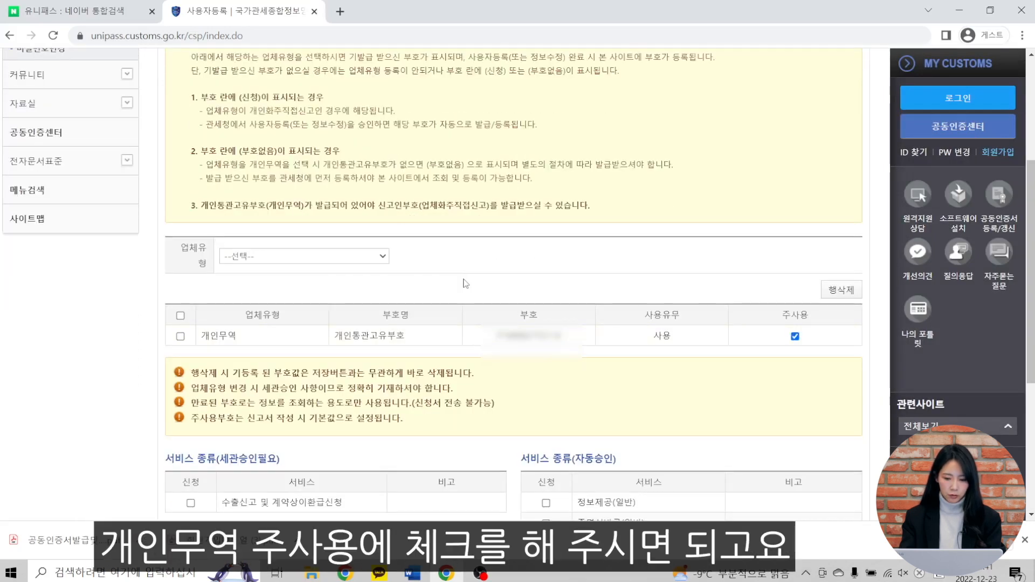
{"action": "scroll", "coordinate": [241, 430], "scroll_direction": "down", "scroll_amount": 1}
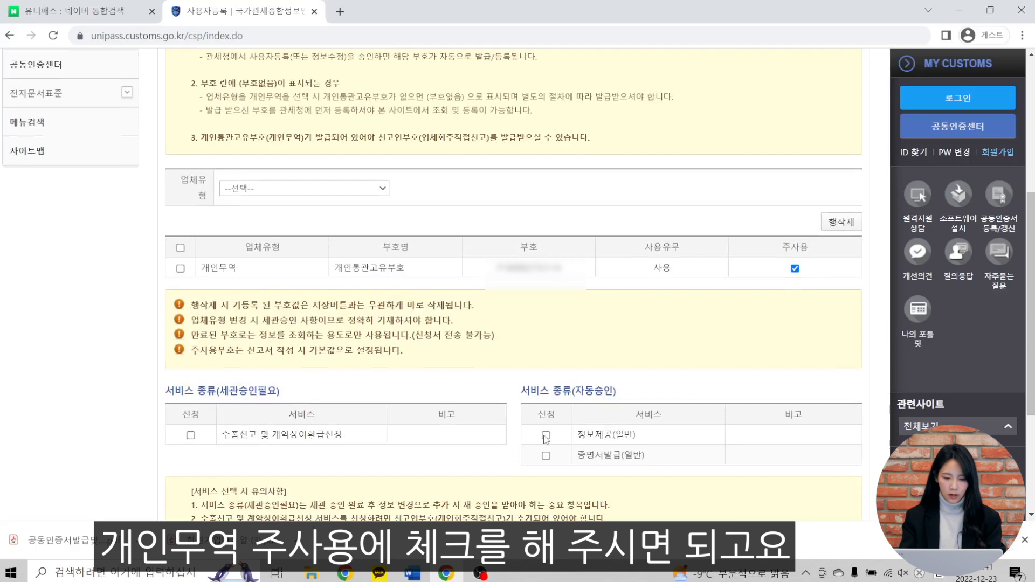
{"action": "left_click", "coordinate": [546, 435]}
{"action": "left_click", "coordinate": [546, 456]}
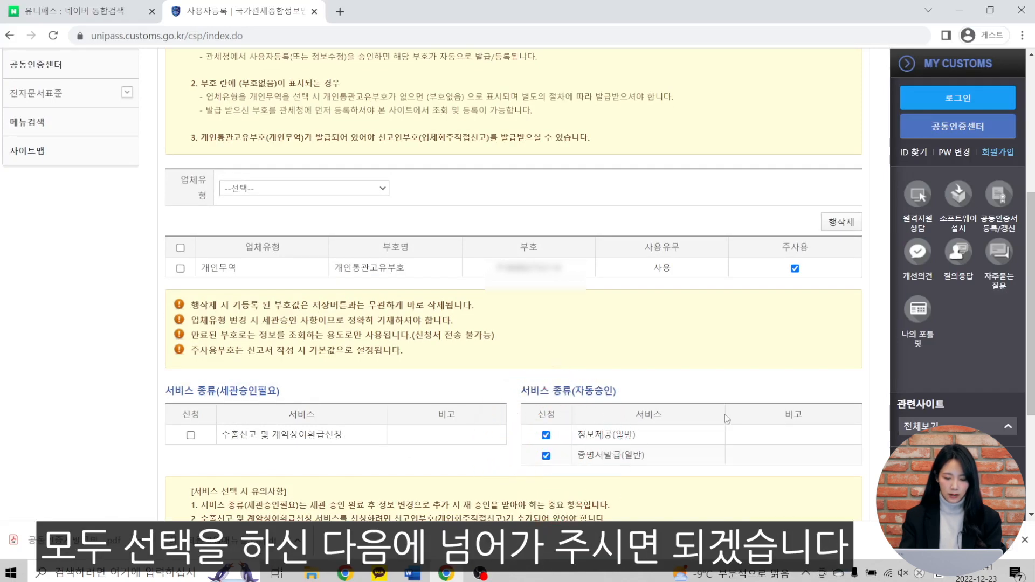
{"action": "scroll", "coordinate": [742, 405], "scroll_direction": "down", "scroll_amount": 2}
{"action": "scroll", "coordinate": [742, 404], "scroll_direction": "down", "scroll_amount": 1}
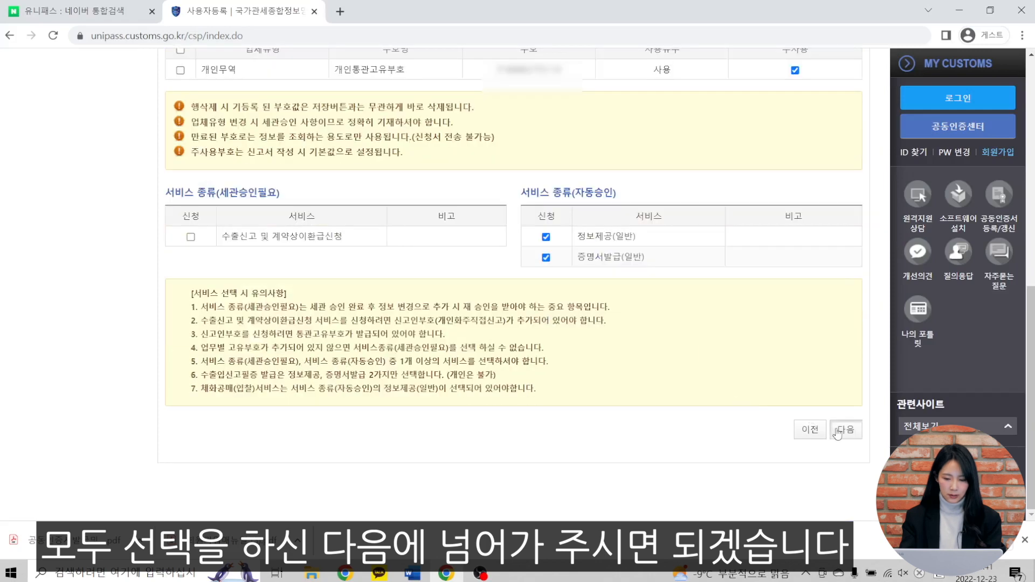
{"action": "left_click", "coordinate": [845, 430]}
- Request all 업무안내 notices through the SMS channel, and complete and save the user registration
{"action": "left_click", "coordinate": [247, 301]}
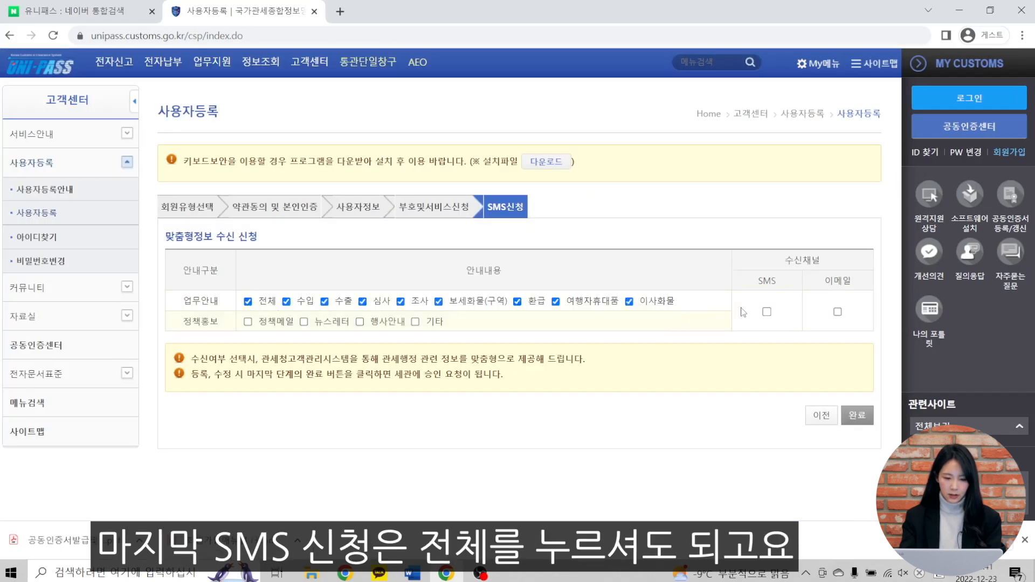
{"action": "left_click", "coordinate": [767, 312]}
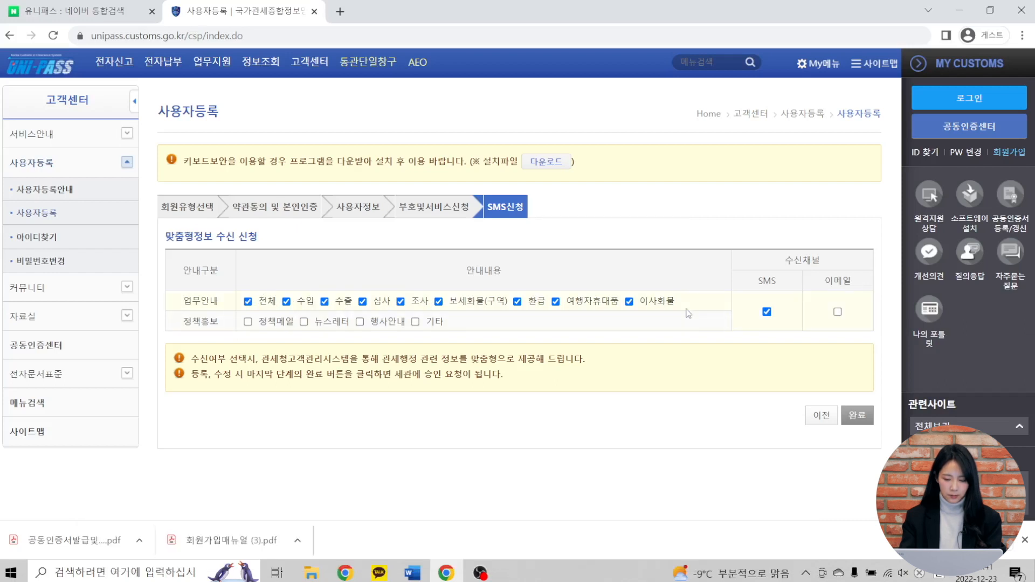
{"action": "left_click", "coordinate": [863, 417]}
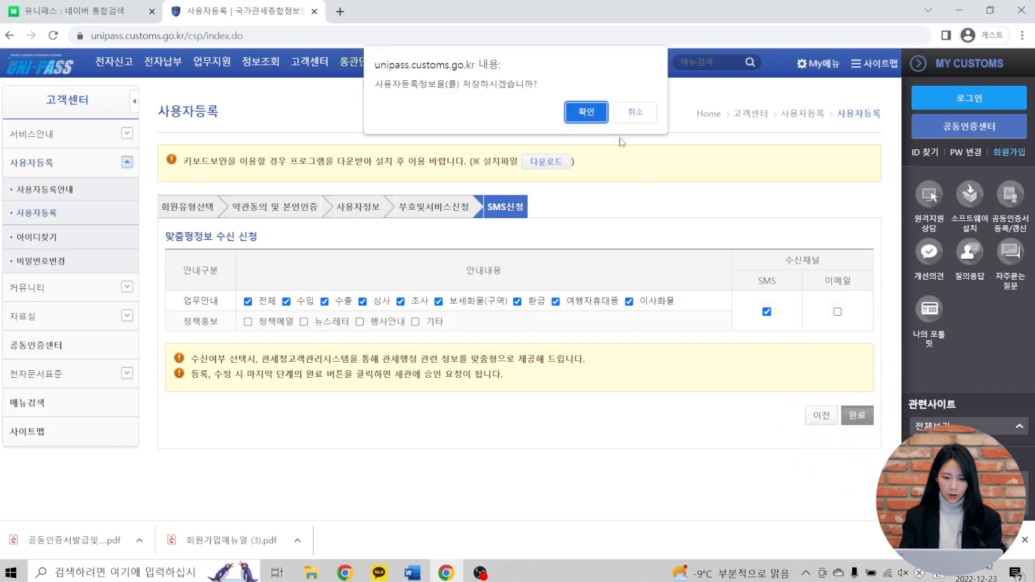
{"action": "left_click", "coordinate": [594, 114]}
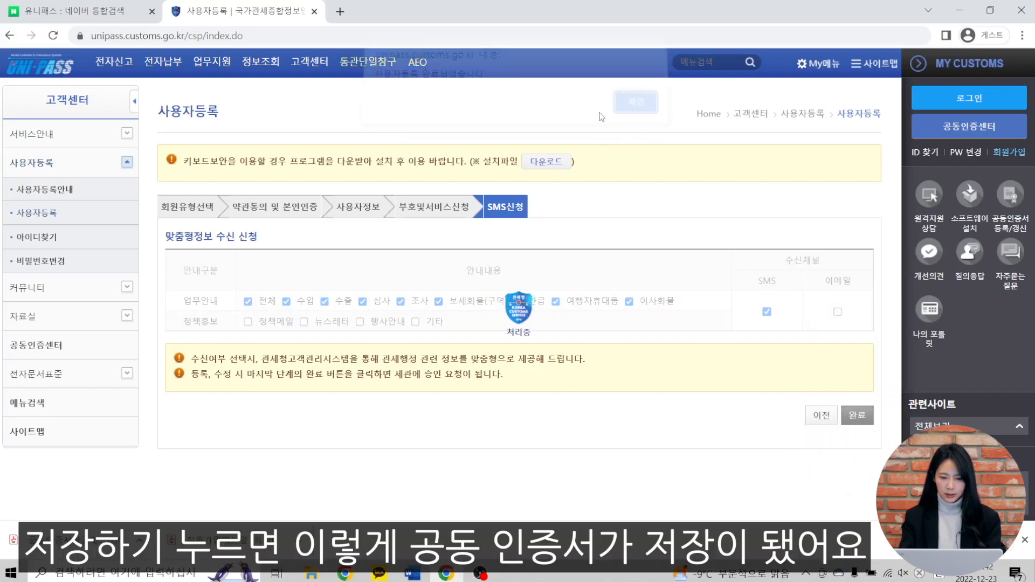
{"action": "left_click", "coordinate": [635, 112]}
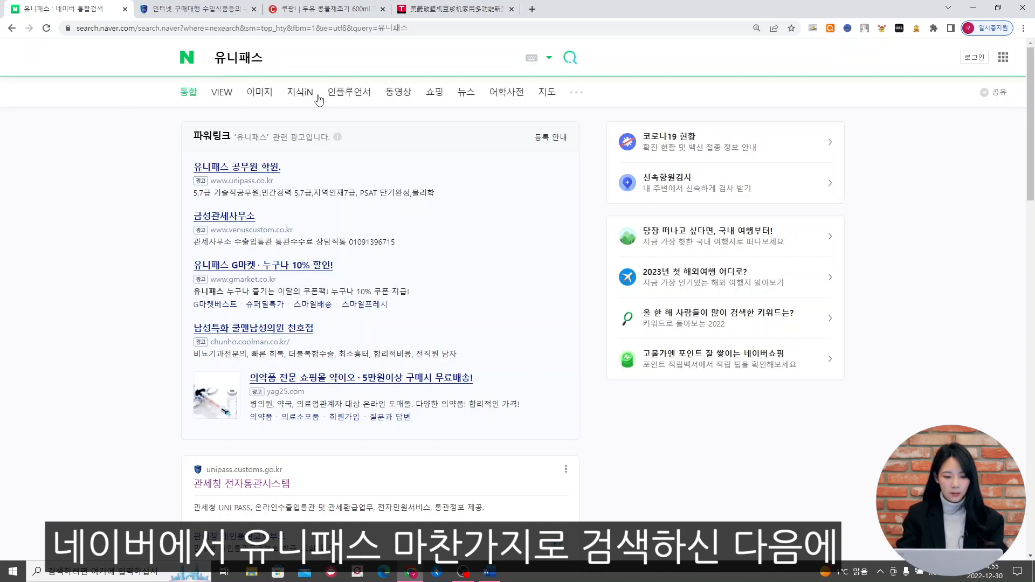
- Open the 관세청 전자통관시스템 site from the Naver search results and go to its login page
{"action": "left_click", "coordinate": [270, 489]}
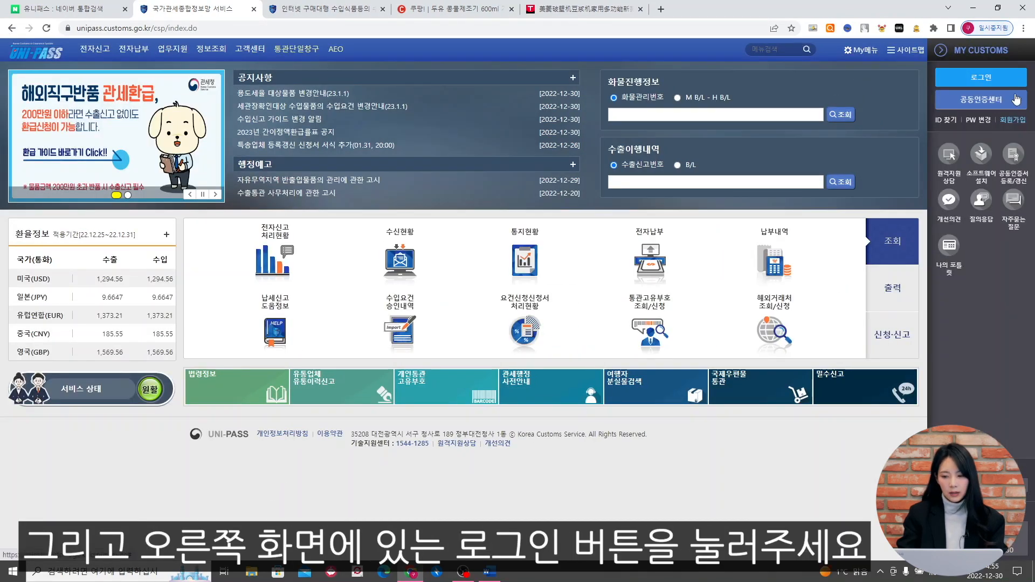
{"action": "left_click", "coordinate": [1013, 84]}
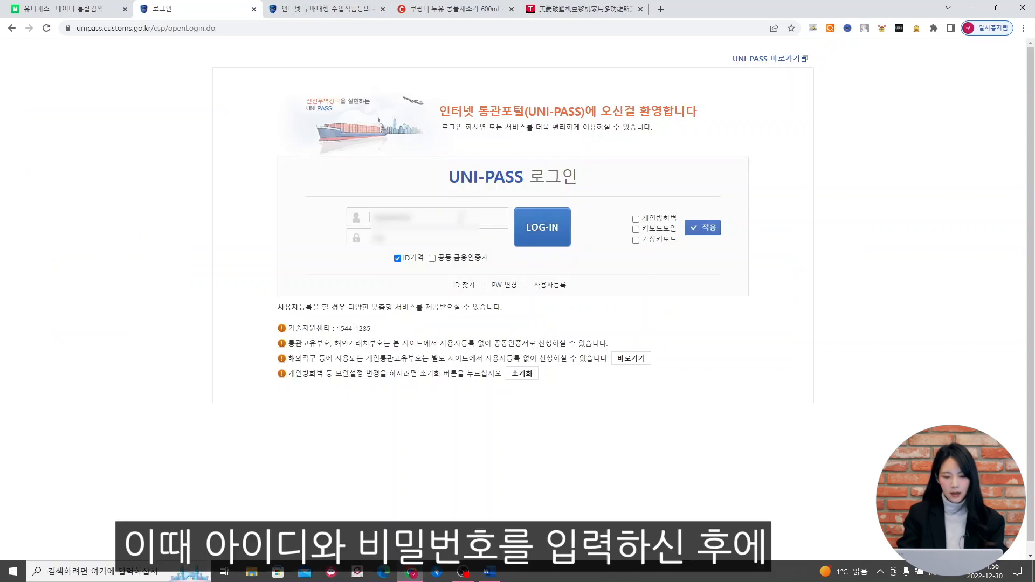
- Enter the account password, enable 공동·금융인증서 login and submit the UNI-PASS login form
{"action": "left_click", "coordinate": [464, 238]}
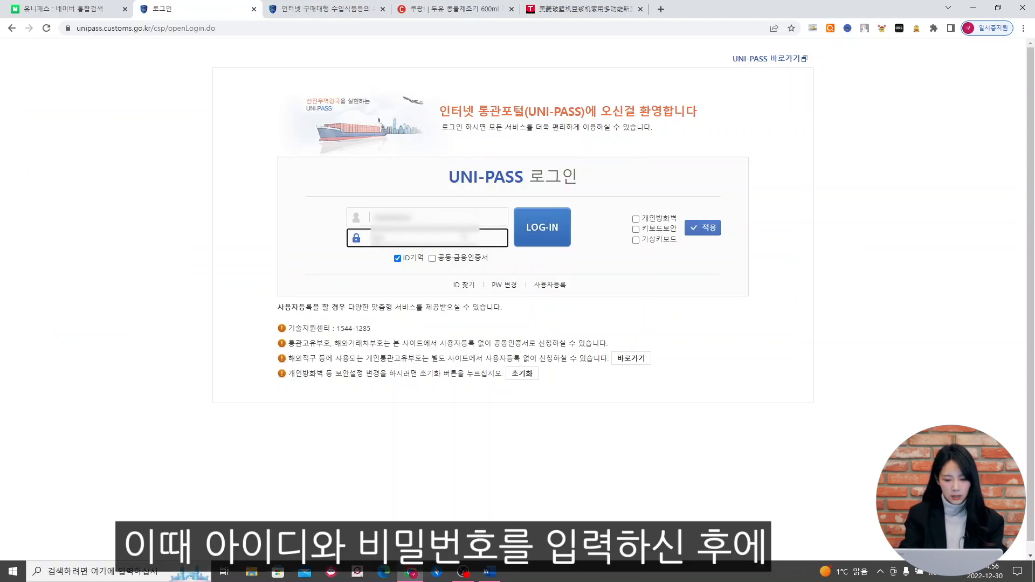
{"action": "type", "text": "••••••"}
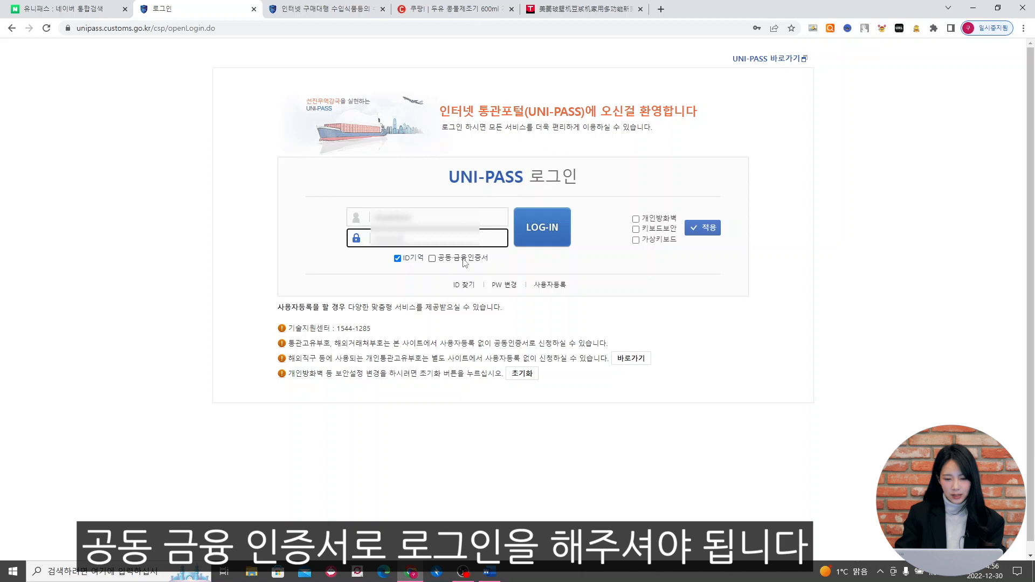
{"action": "left_click", "coordinate": [464, 259]}
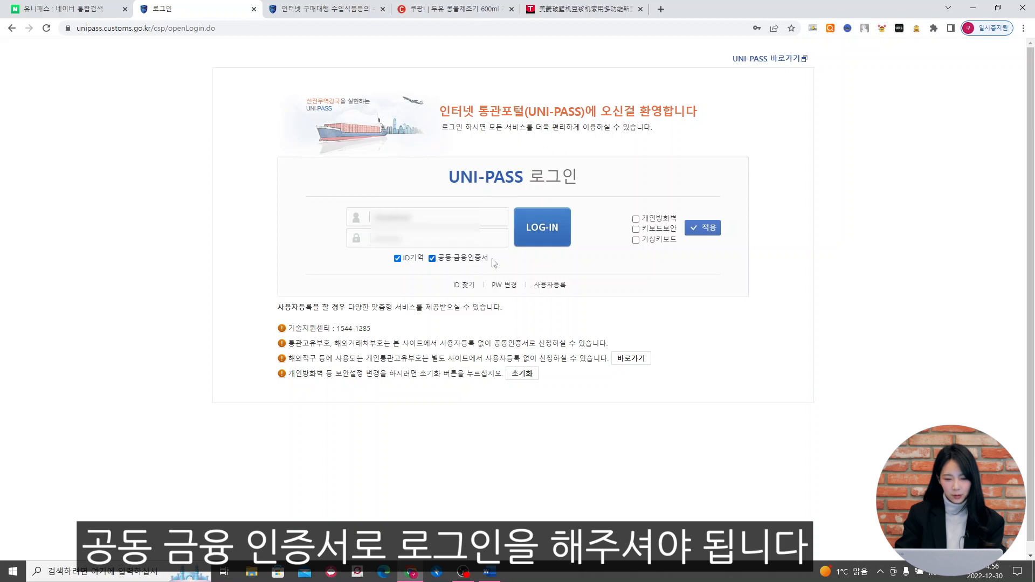
{"action": "left_click", "coordinate": [557, 241]}
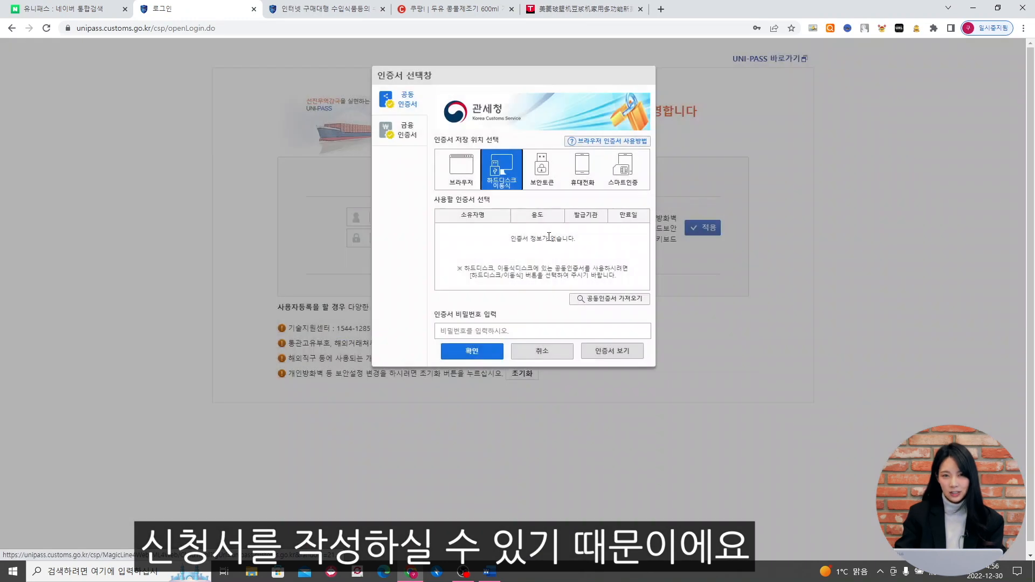
- Authenticate the login with the joint certificate stored on the hard disk, entering its certificate password
{"action": "left_click", "coordinate": [499, 182]}
{"action": "left_click", "coordinate": [528, 198]}
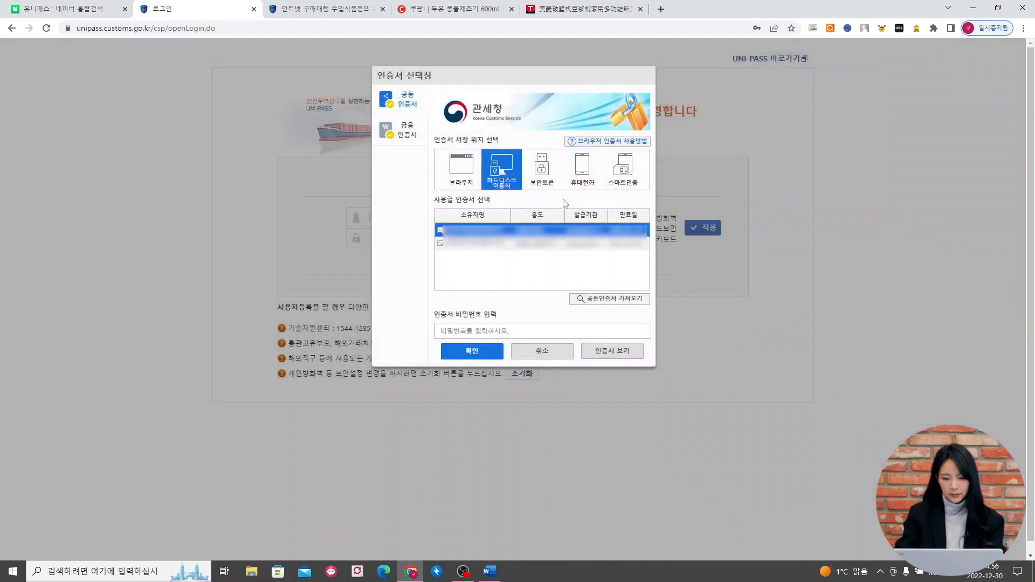
{"action": "left_click", "coordinate": [503, 332]}
{"action": "type", "text": "•••••••••••••"}
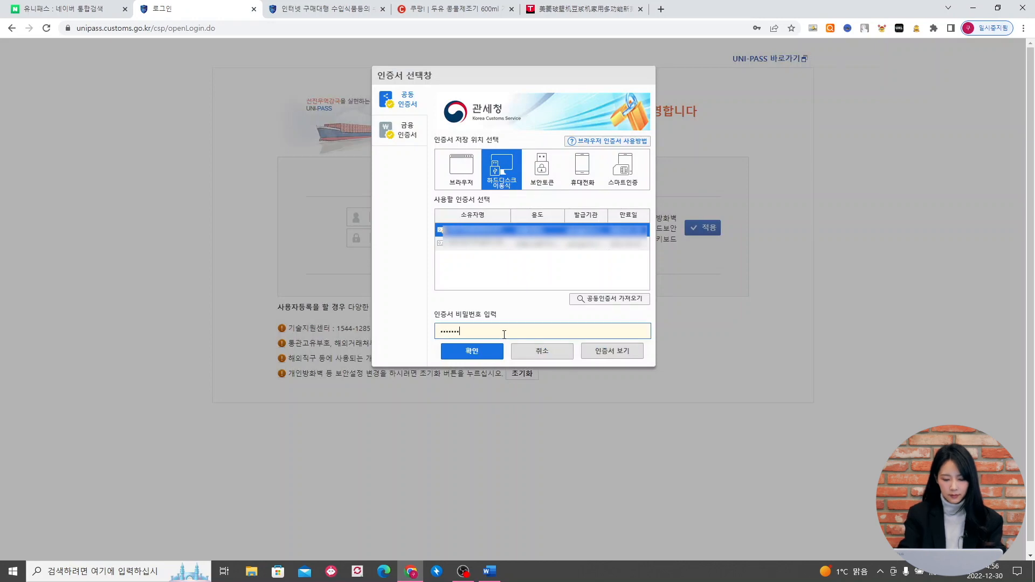
{"action": "left_click", "coordinate": [482, 360]}
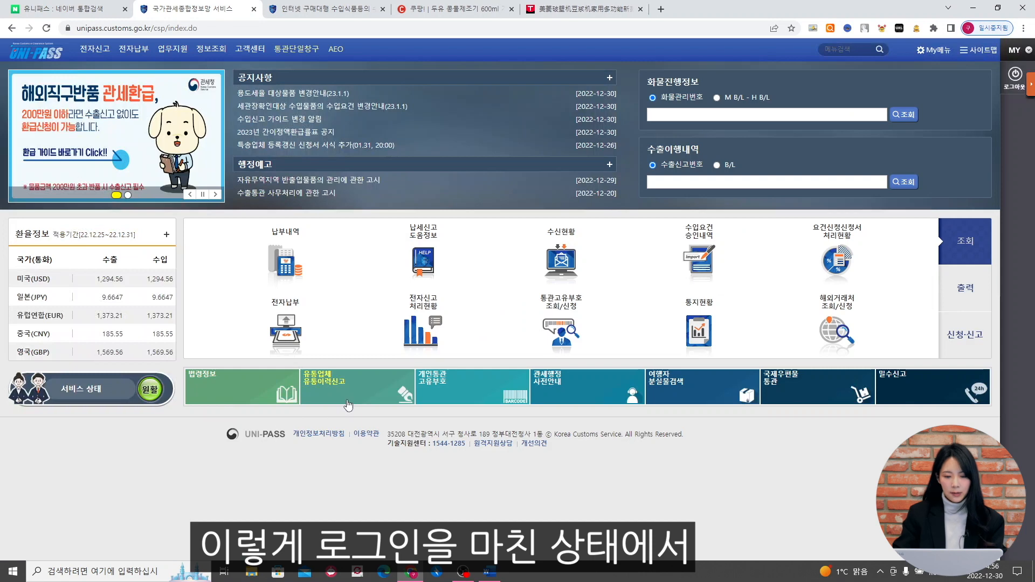
- Open the 인터넷 구매대행 수입식품등의 수입신고서 form from the 요건신청 application list, dismissing the 한글표시사항 notice
{"action": "left_click", "coordinate": [294, 52]}
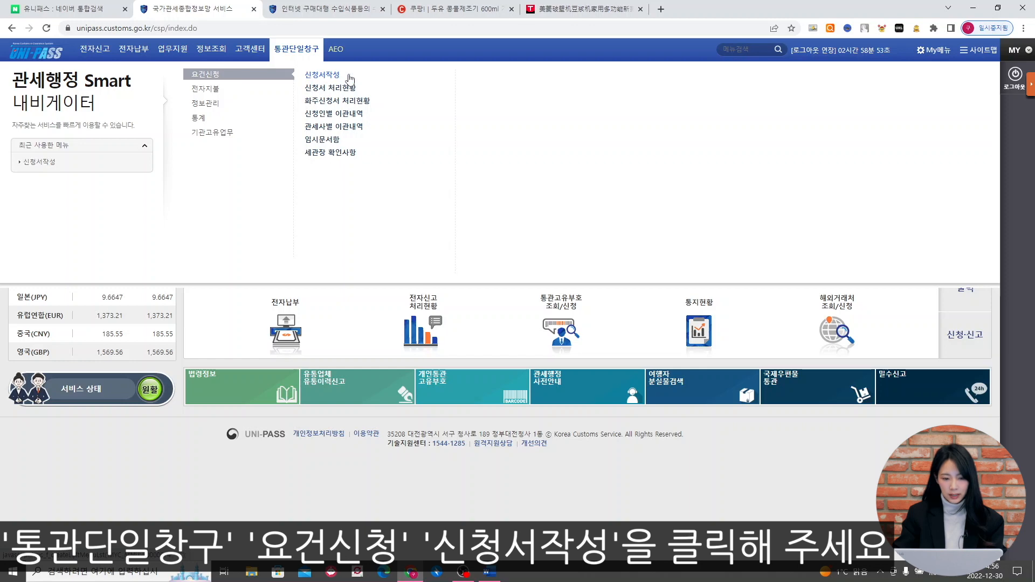
{"action": "left_click", "coordinate": [349, 79]}
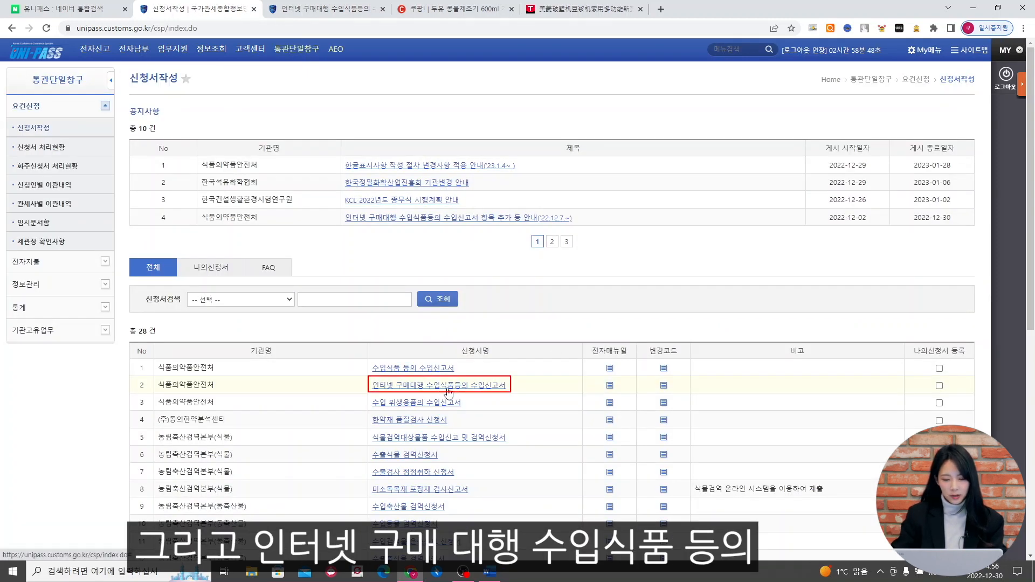
{"action": "left_click", "coordinate": [496, 392]}
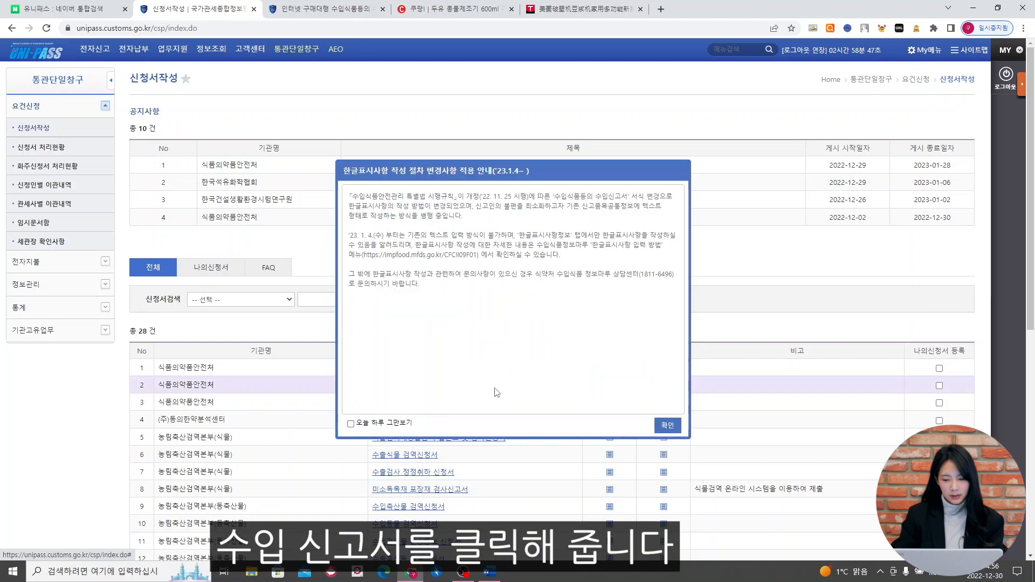
{"action": "left_click", "coordinate": [668, 426]}
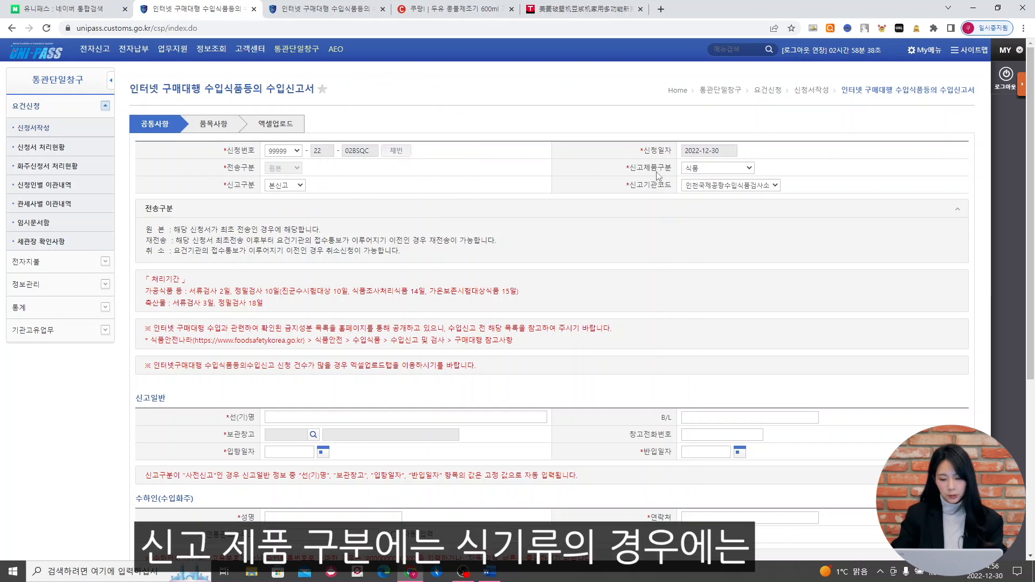
- Set 신고제품구분 to 기구 또는 용기·포장, 신고구분 to 사전신고 and 신고기관코드 to 경인청 수입관리과
{"action": "left_click", "coordinate": [720, 170]}
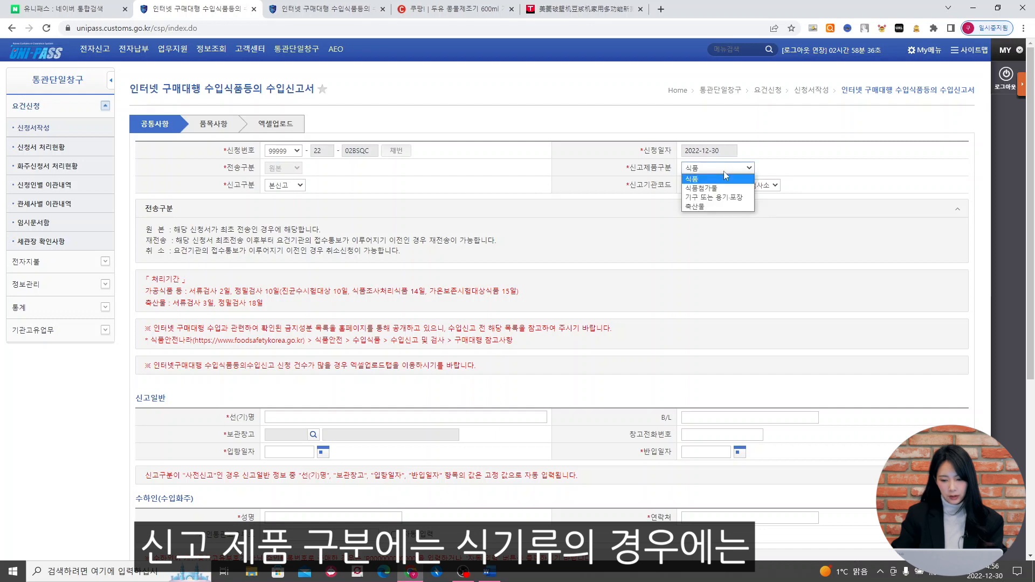
{"action": "left_click", "coordinate": [749, 200]}
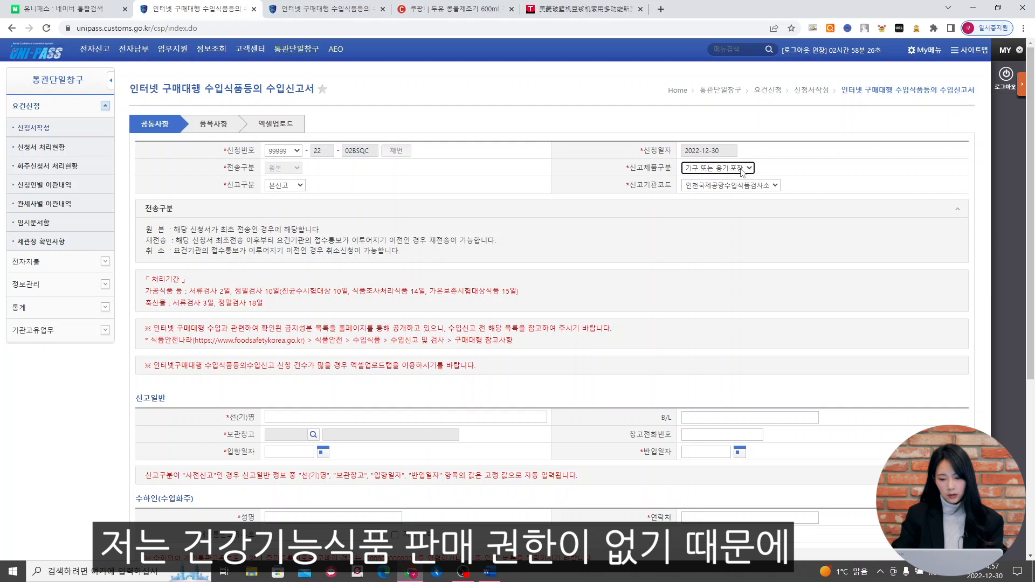
{"action": "scroll", "coordinate": [298, 137], "scroll_direction": "down", "scroll_amount": 1}
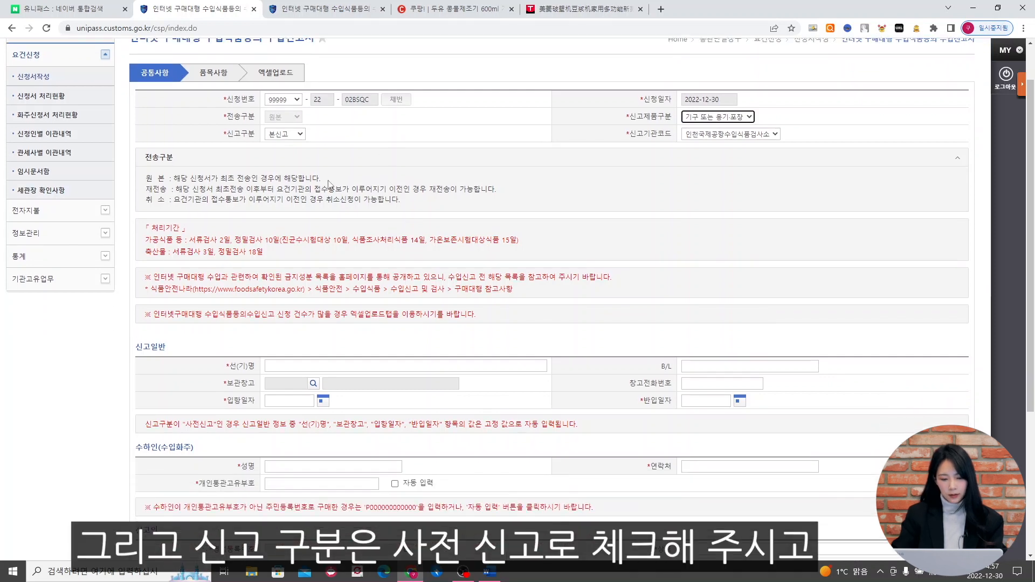
{"action": "left_click", "coordinate": [298, 133]}
{"action": "left_click", "coordinate": [297, 155]}
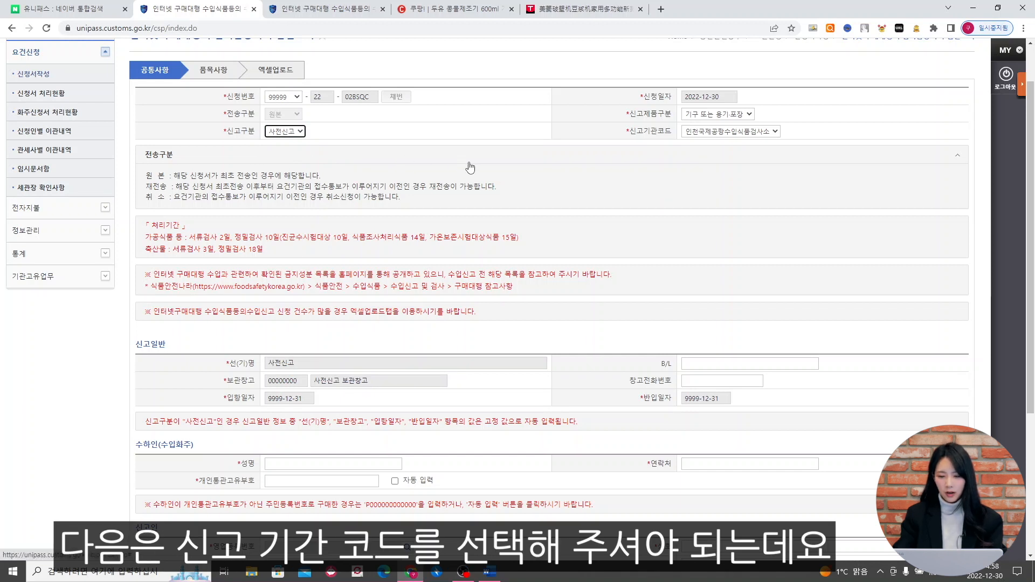
{"action": "left_click", "coordinate": [775, 132]}
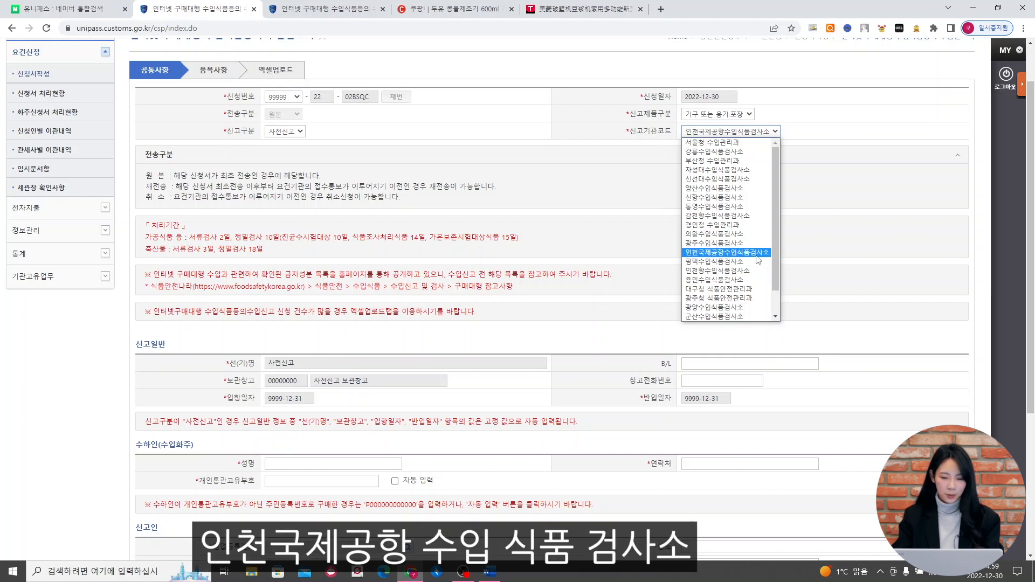
{"action": "left_click", "coordinate": [755, 224]}
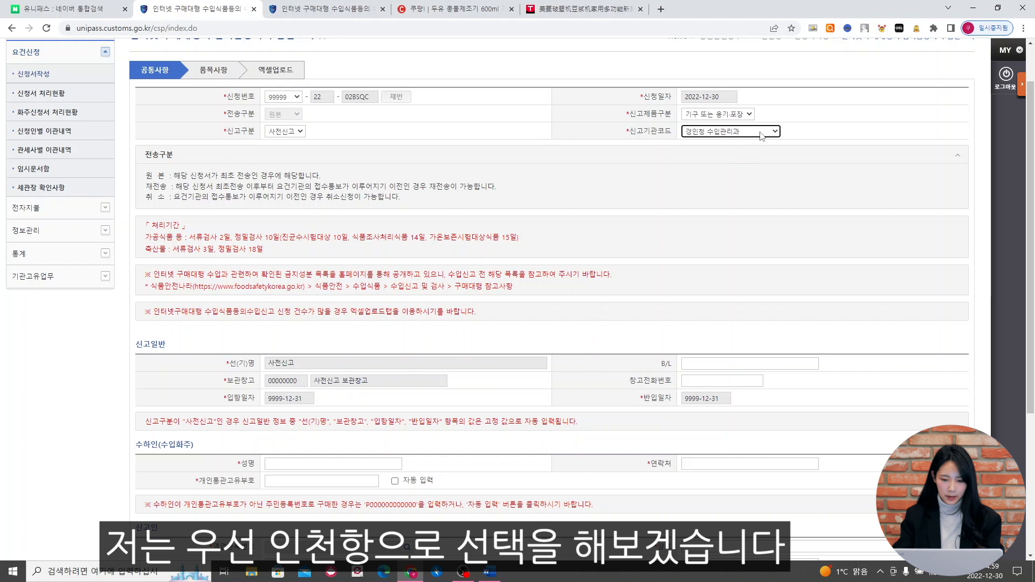
- Fill in the 수하인 section with the consignee's name, contact number and personal customs code, and enable 자동 입력
{"action": "scroll", "coordinate": [911, 207], "scroll_direction": "down", "scroll_amount": 3}
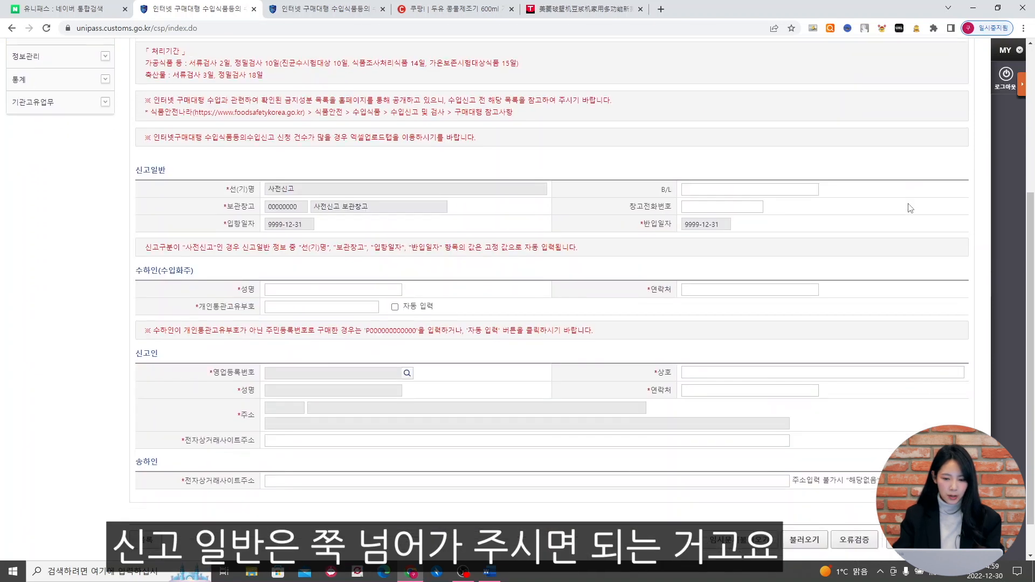
{"action": "scroll", "coordinate": [911, 208], "scroll_direction": "down", "scroll_amount": 1}
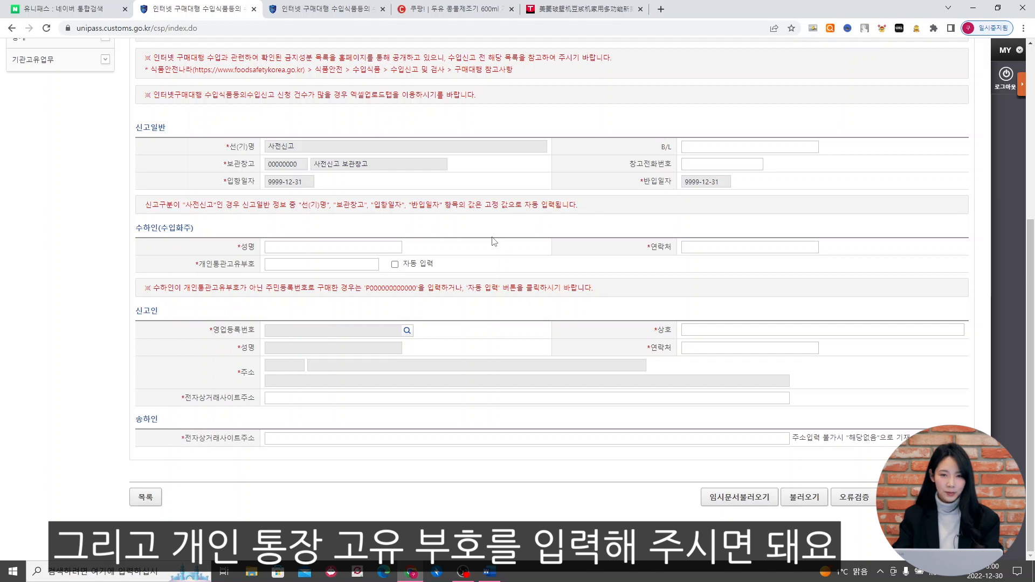
{"action": "left_click", "coordinate": [334, 247]}
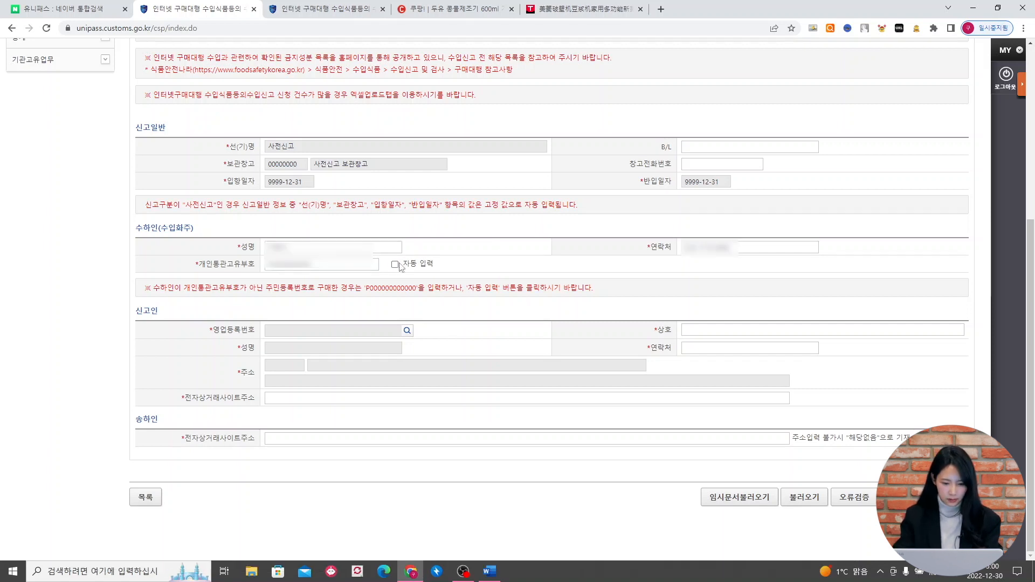
{"action": "left_click", "coordinate": [395, 264]}
- Fill in the 신고인 section by looking up the seller's business name among 수입식품등 인터넷 구매대행업 companies and selecting the matching company
{"action": "left_click", "coordinate": [407, 330]}
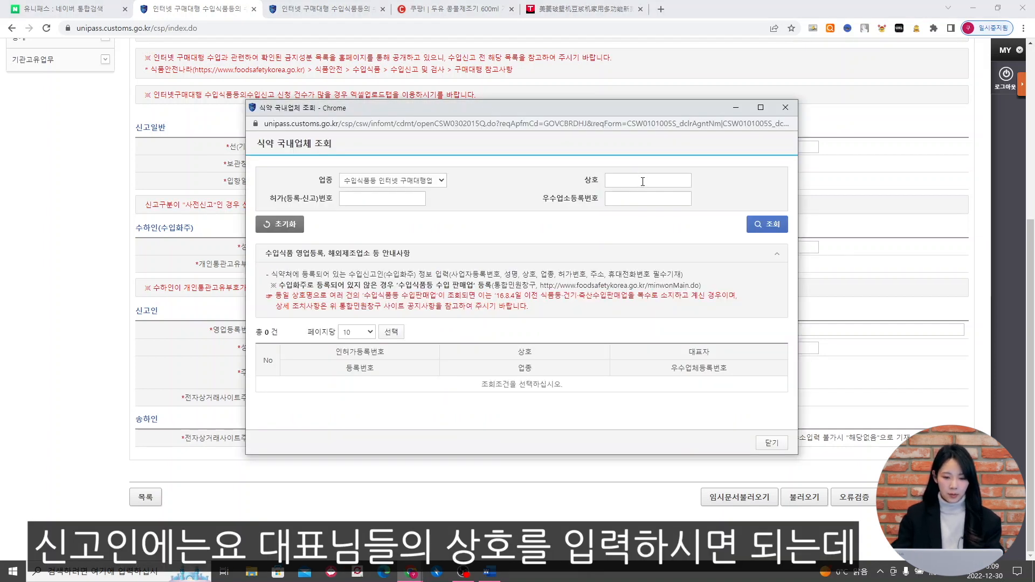
{"action": "left_click", "coordinate": [667, 179]}
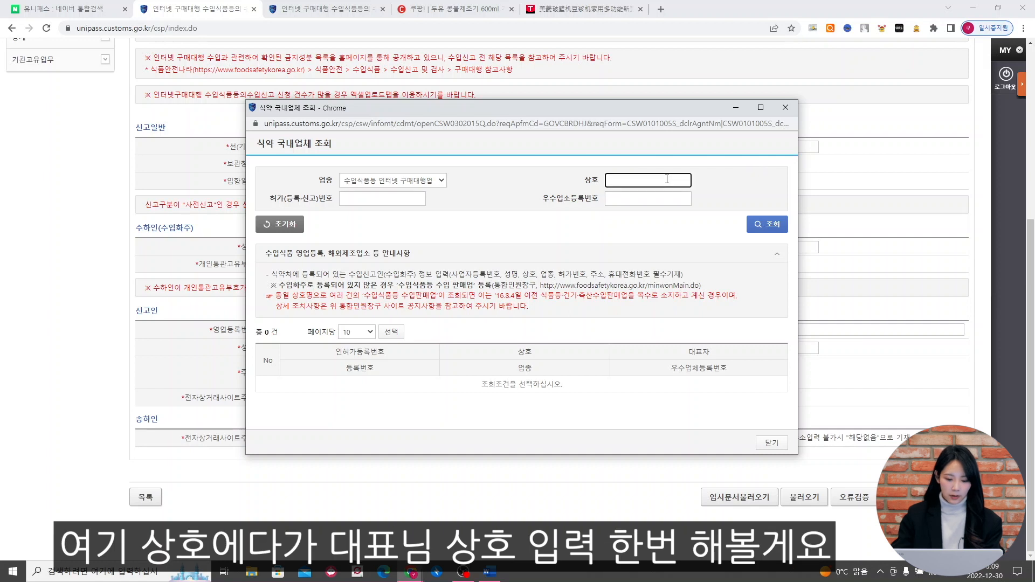
{"action": "type", "text": "ㅇ"}
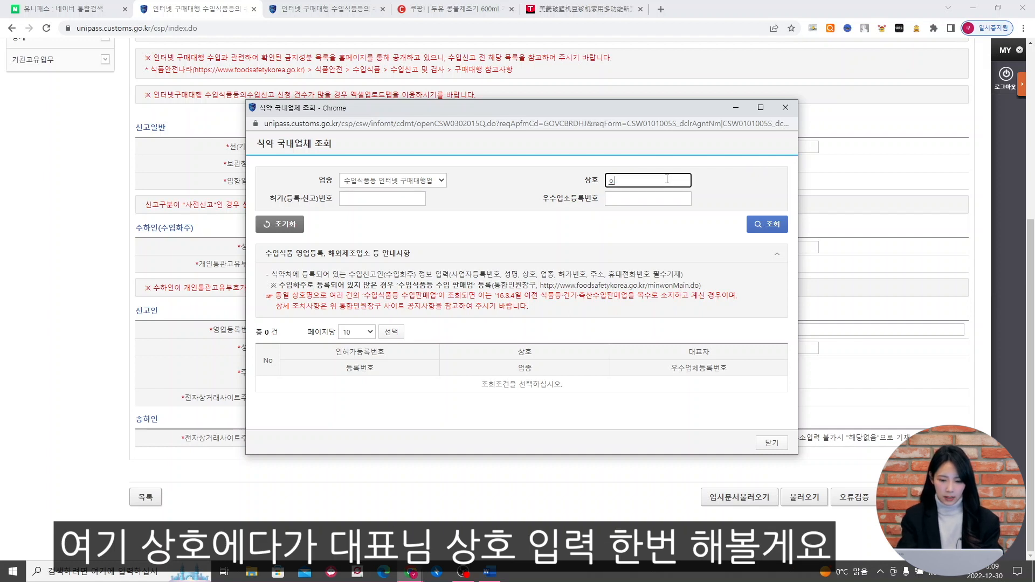
{"action": "type", "text": "..."}
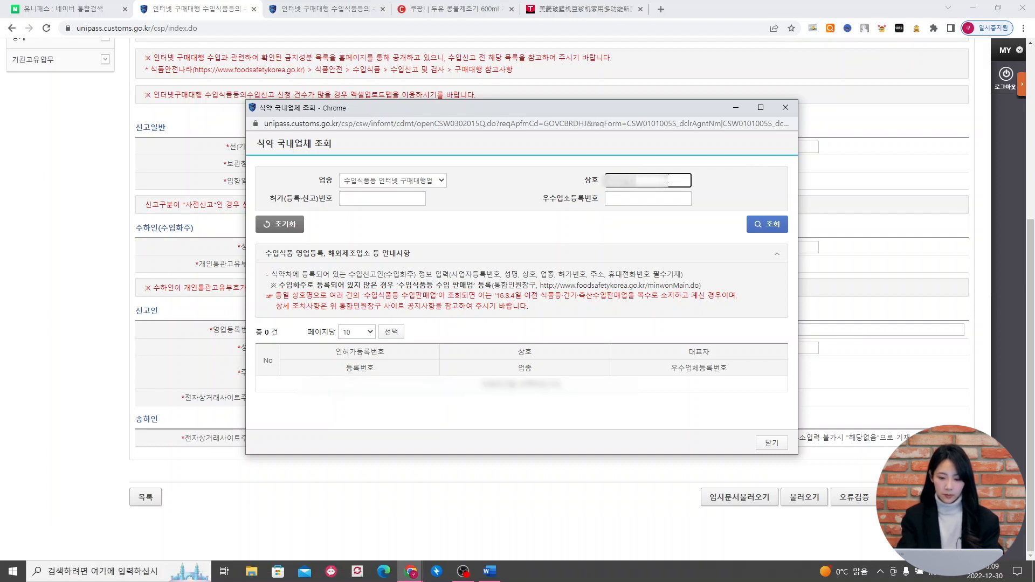
{"action": "key", "text": "Return"}
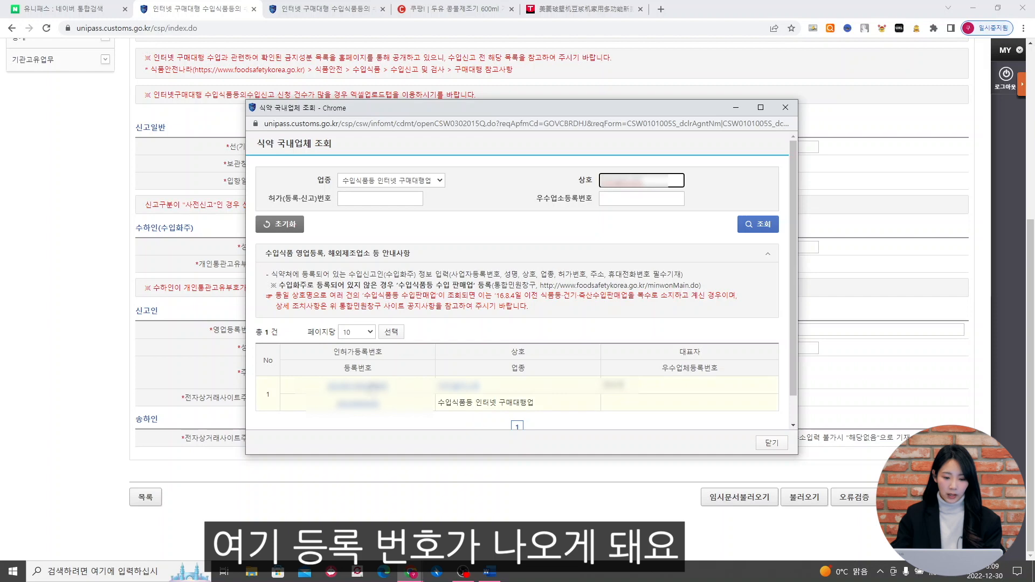
{"action": "left_click", "coordinate": [439, 402]}
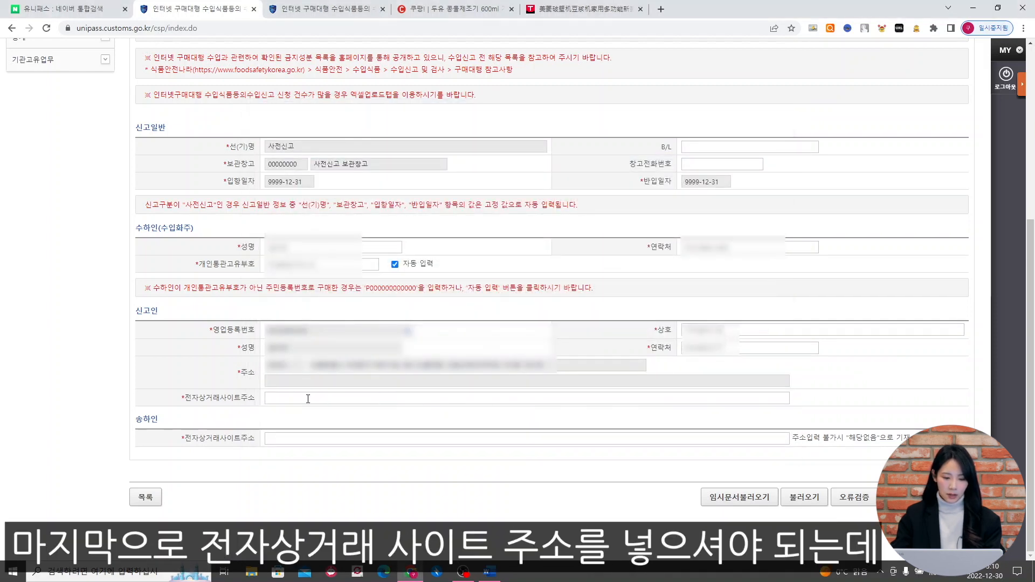
- Copy the URL of the soy milk maker's Coupang product page into the 신고인 section's 전자상거래사이트주소
{"action": "left_click", "coordinate": [274, 399]}
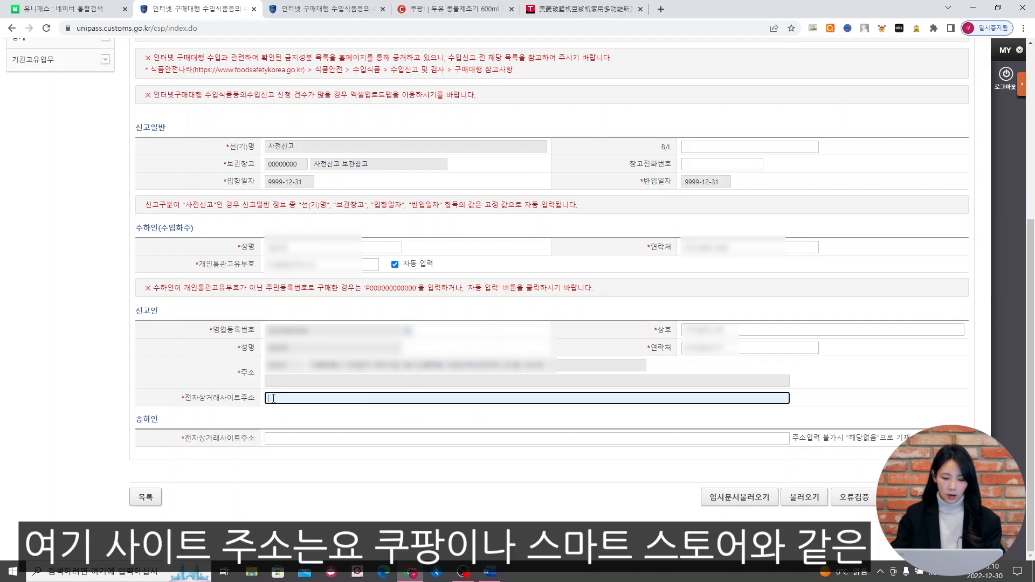
{"action": "left_click", "coordinate": [447, 11]}
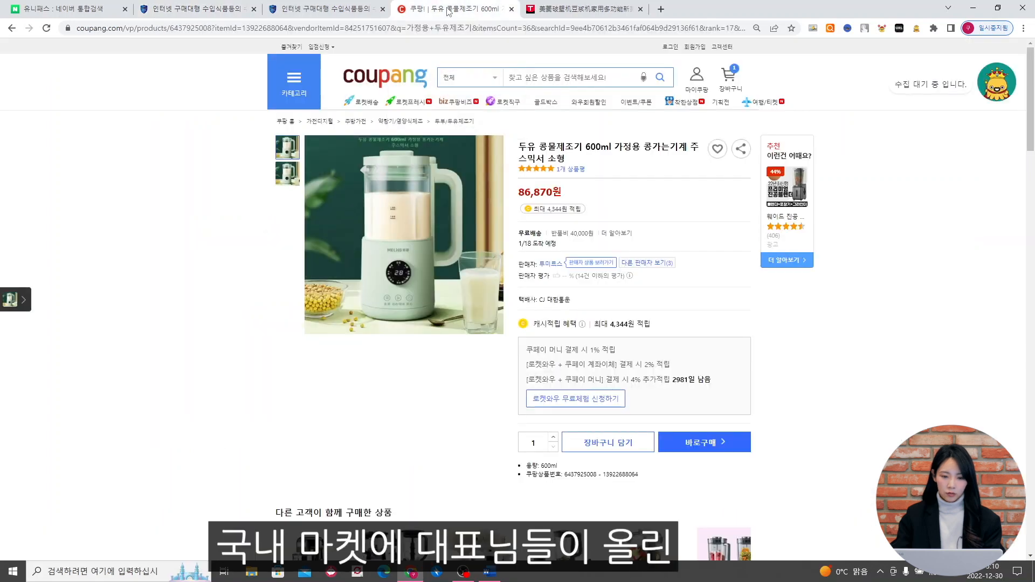
{"action": "left_click", "coordinate": [492, 28]}
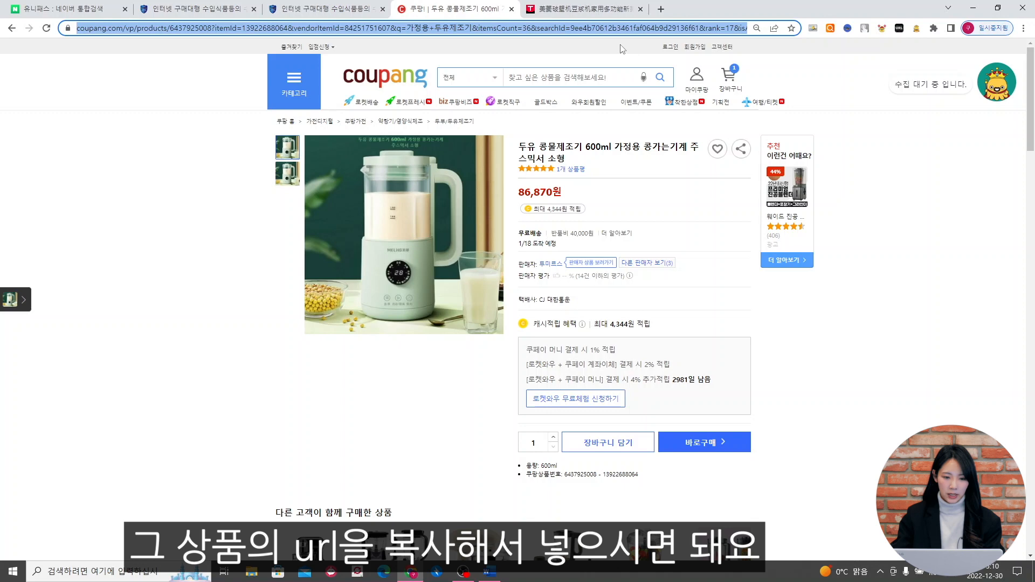
{"action": "left_click", "coordinate": [227, 8]}
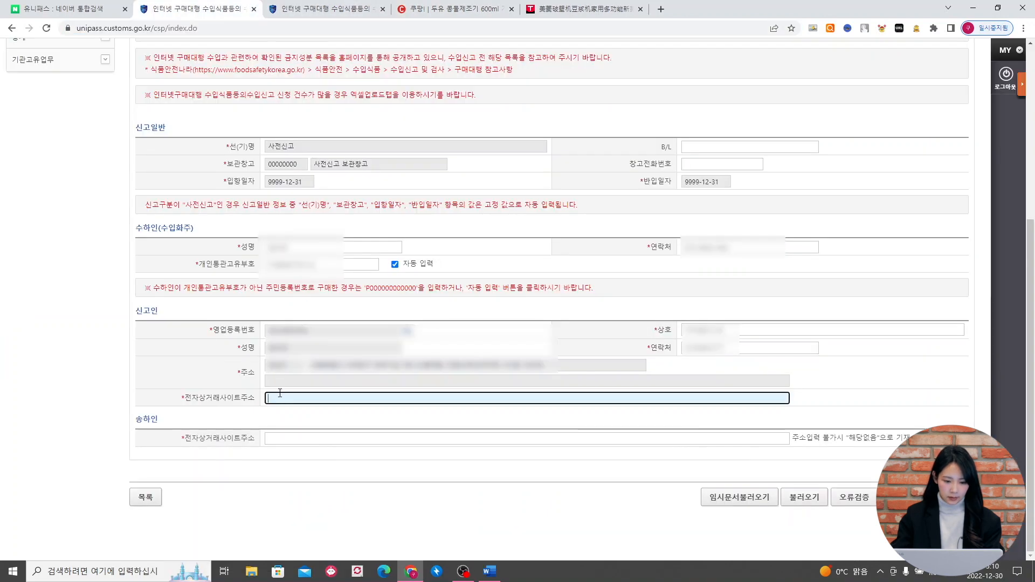
{"action": "key", "text": "ctrl+v"}
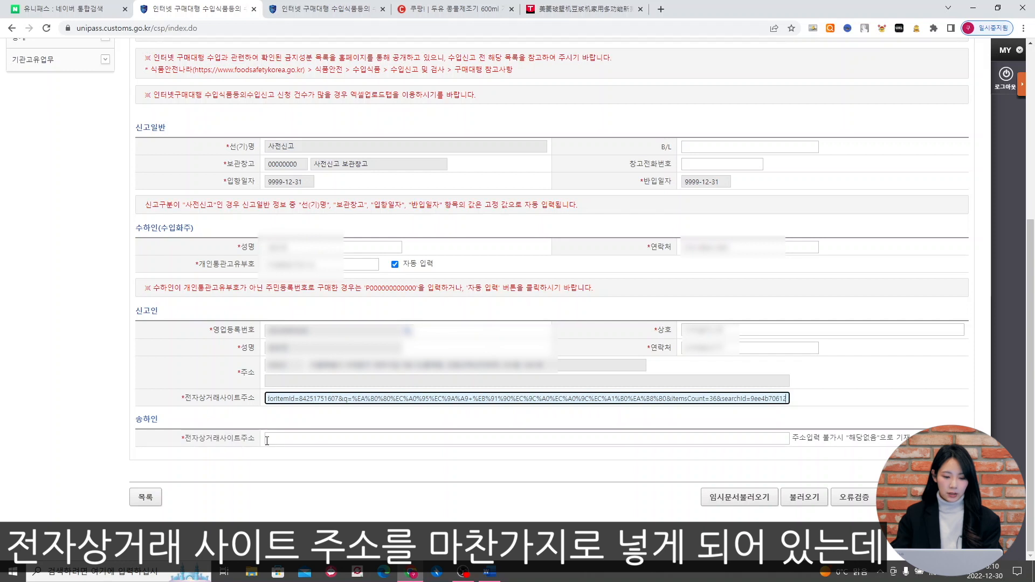
- Copy the URL of the matching Tmall product page into the 송하인 section's 전자상거래사이트주소
{"action": "left_click", "coordinate": [299, 440]}
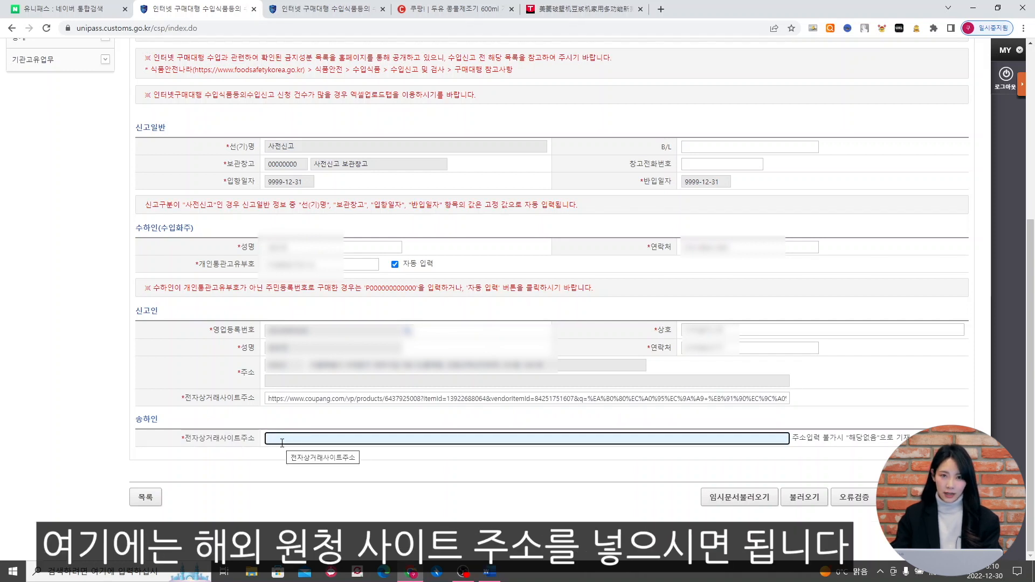
{"action": "left_click", "coordinate": [591, 9]}
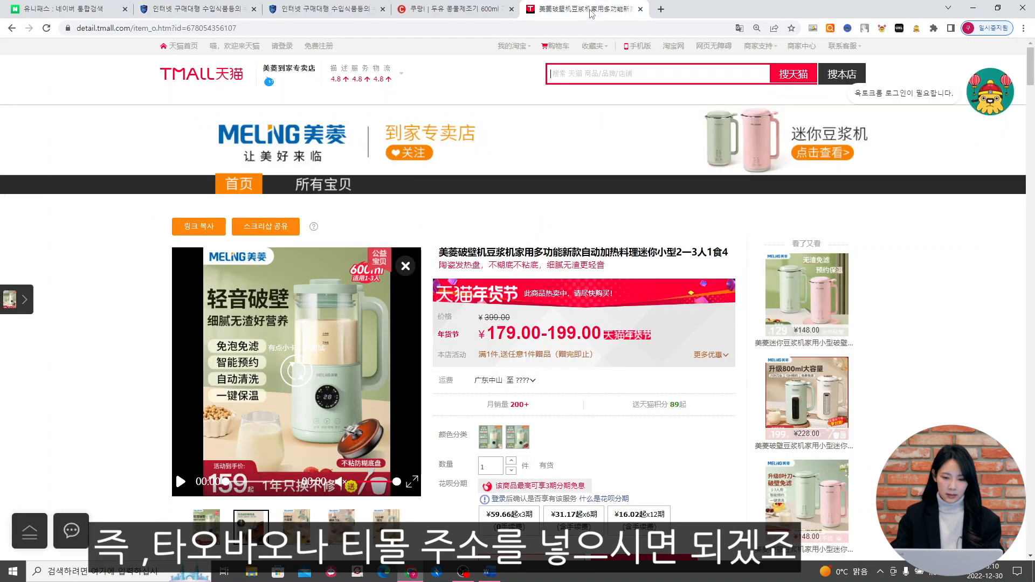
{"action": "left_click", "coordinate": [459, 31]}
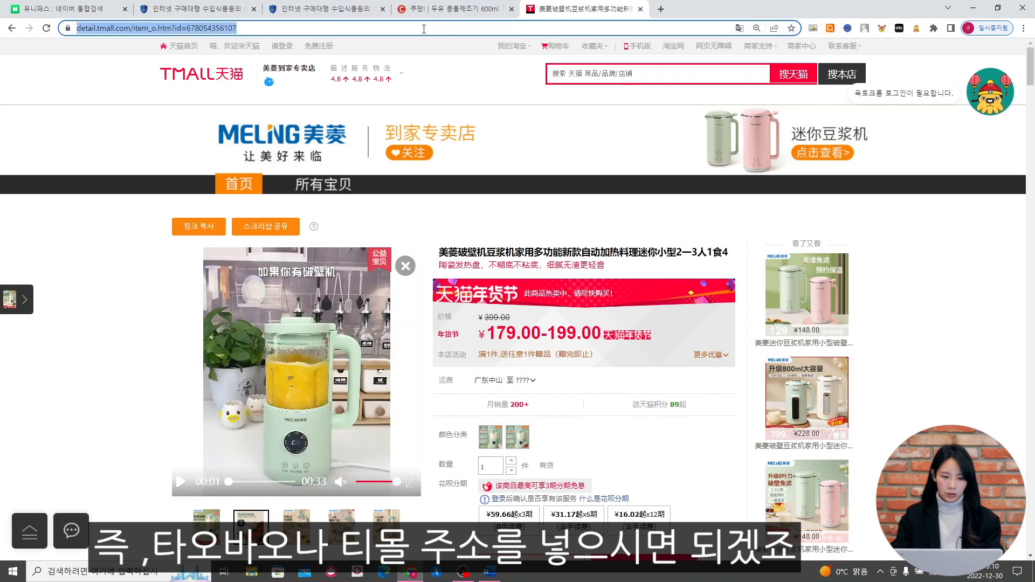
{"action": "key", "text": "ctrl+c"}
{"action": "left_click", "coordinate": [197, 9]}
{"action": "key", "text": "ctrl+v"}
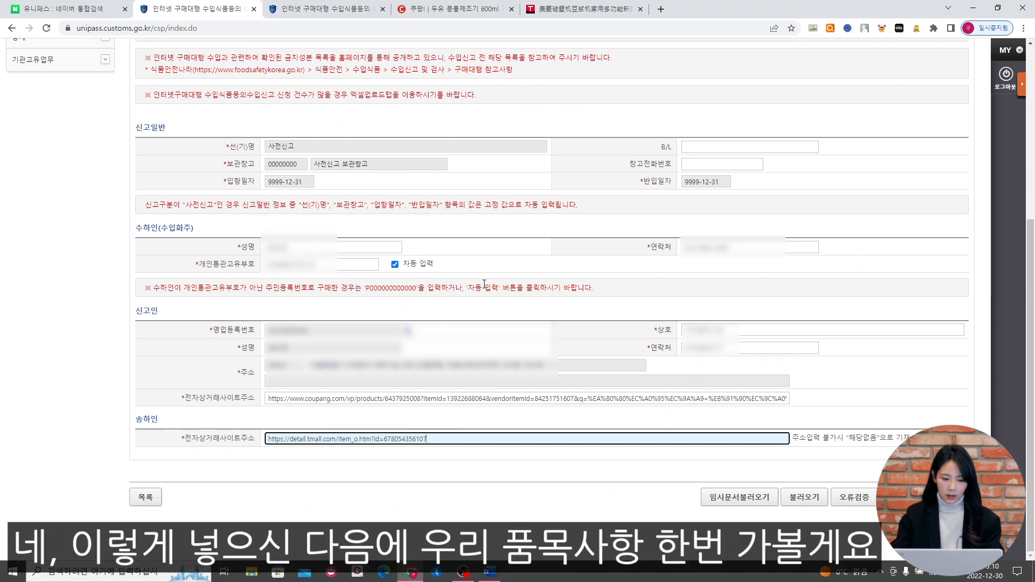
- Go to the declaration's 품목사항 section and enter MIXER as the 제품명 in 품목정보
{"action": "scroll", "coordinate": [527, 291], "scroll_direction": "up", "scroll_amount": 1}
{"action": "scroll", "coordinate": [527, 291], "scroll_direction": "up", "scroll_amount": 5}
{"action": "left_click", "coordinate": [219, 125]}
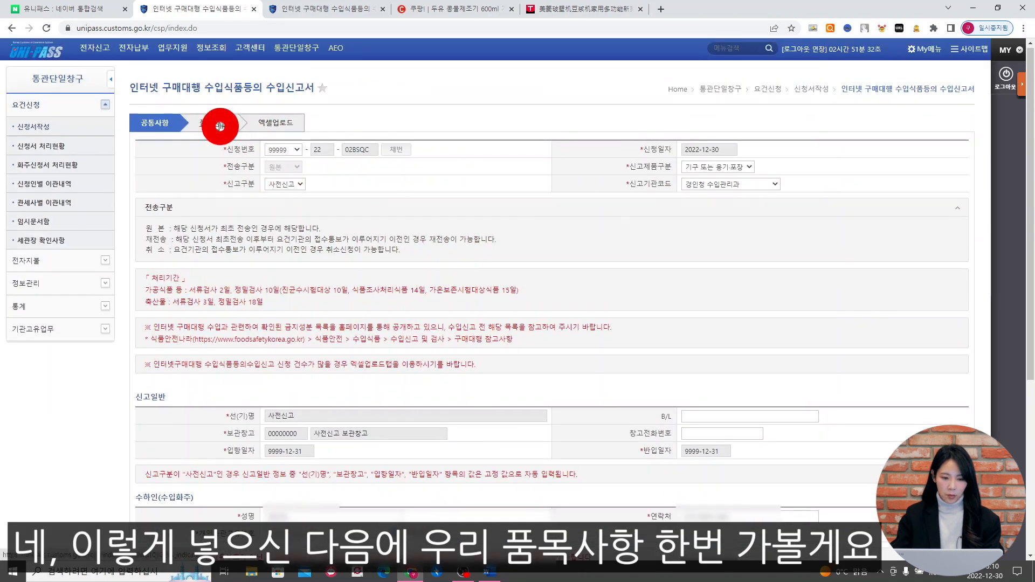
{"action": "scroll", "coordinate": [474, 205], "scroll_direction": "down", "scroll_amount": 4}
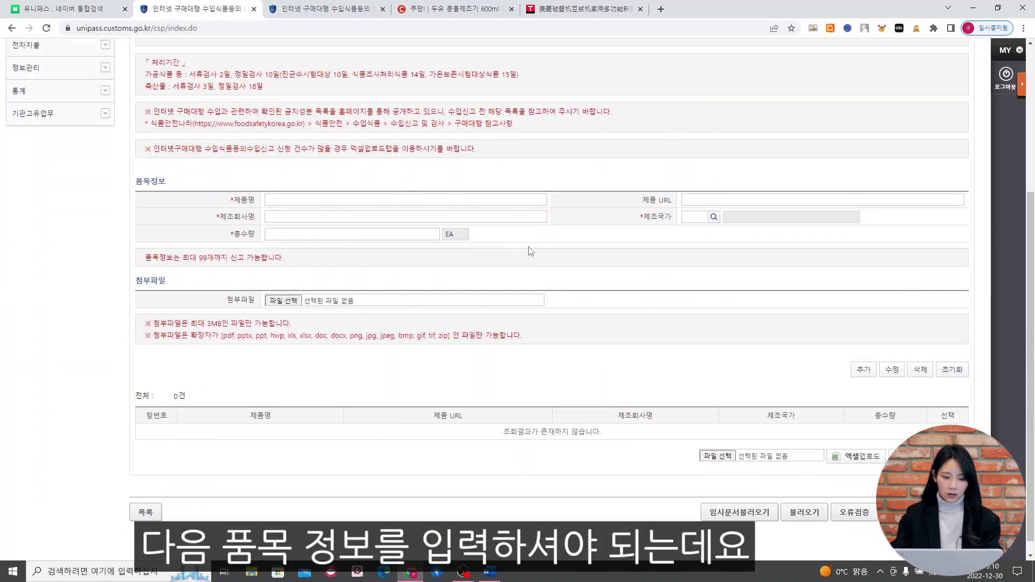
{"action": "left_click", "coordinate": [462, 203]}
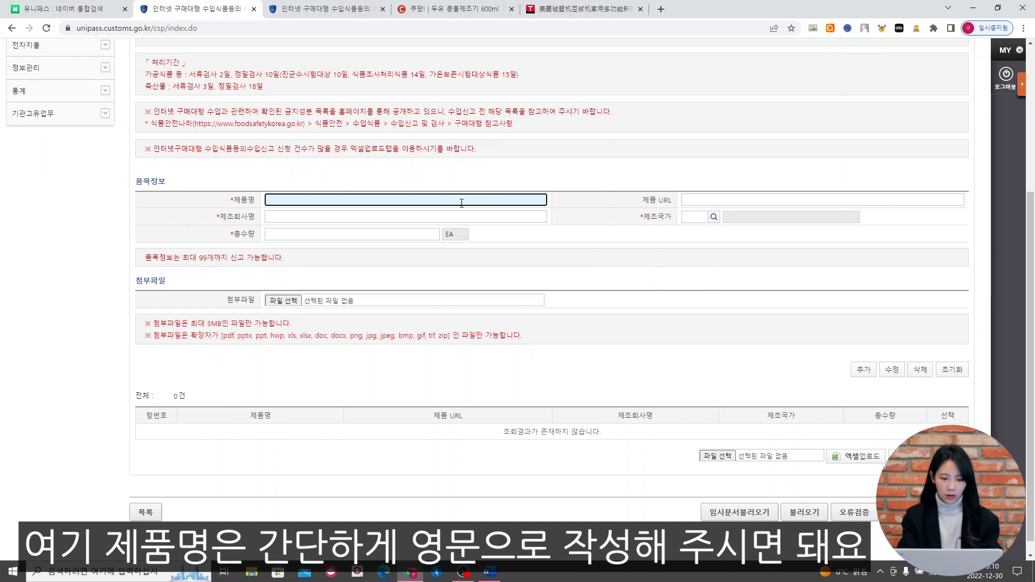
{"action": "key", "text": "Caps_Lock"}
{"action": "type", "text": "MIX"}
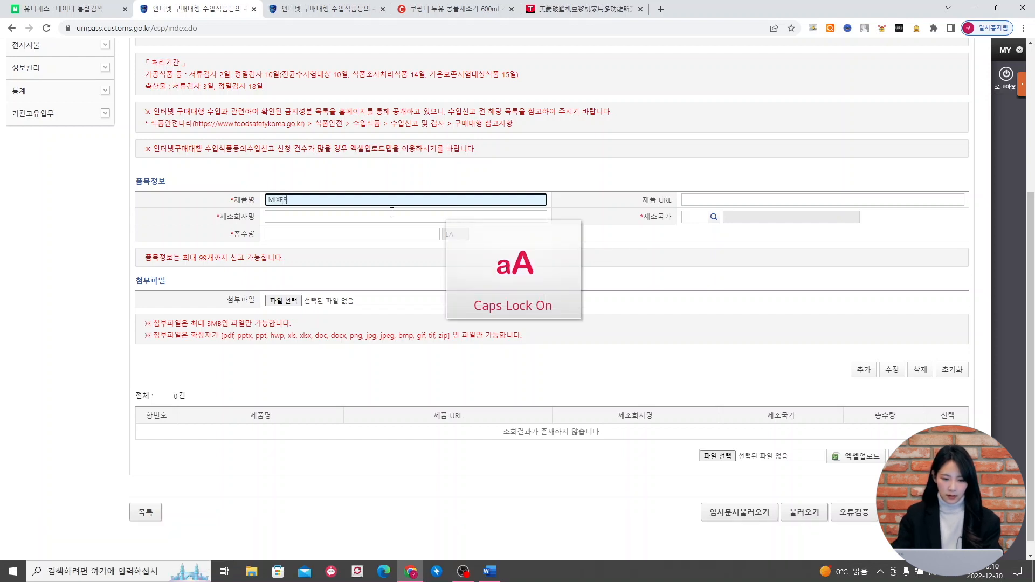
{"action": "type", "text": "ER"}
- Complete the item's 품목정보 with 제조회사명 OTHER, 제조국가 CN (중국) and 총수량 1
{"action": "left_click", "coordinate": [422, 213]}
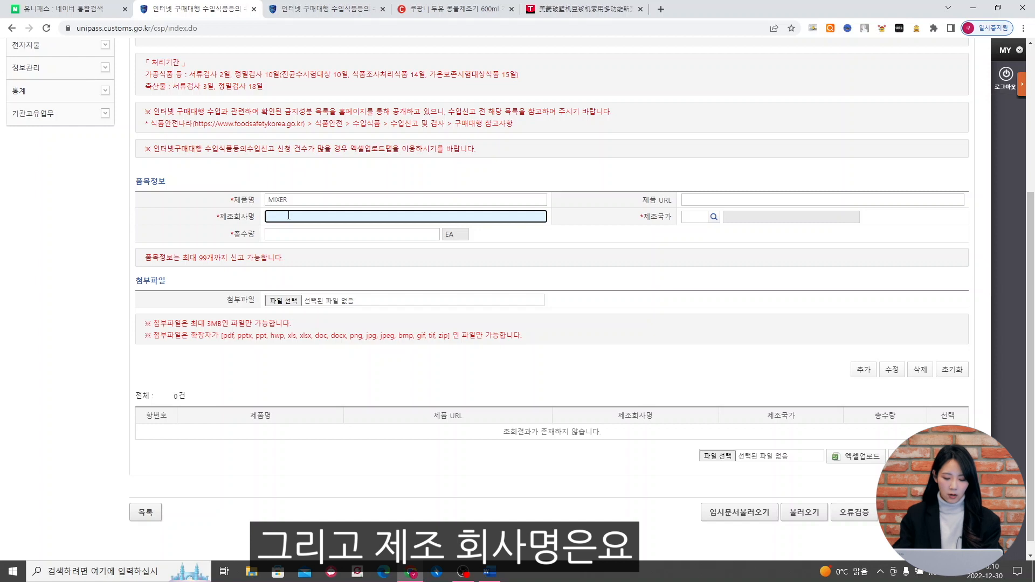
{"action": "type", "text": "OT"}
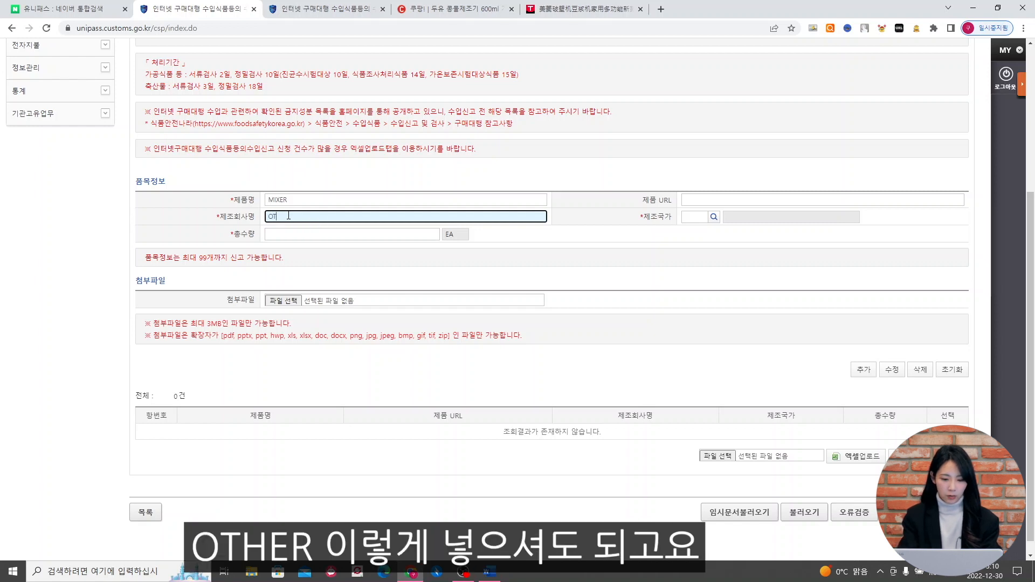
{"action": "type", "text": "HER"}
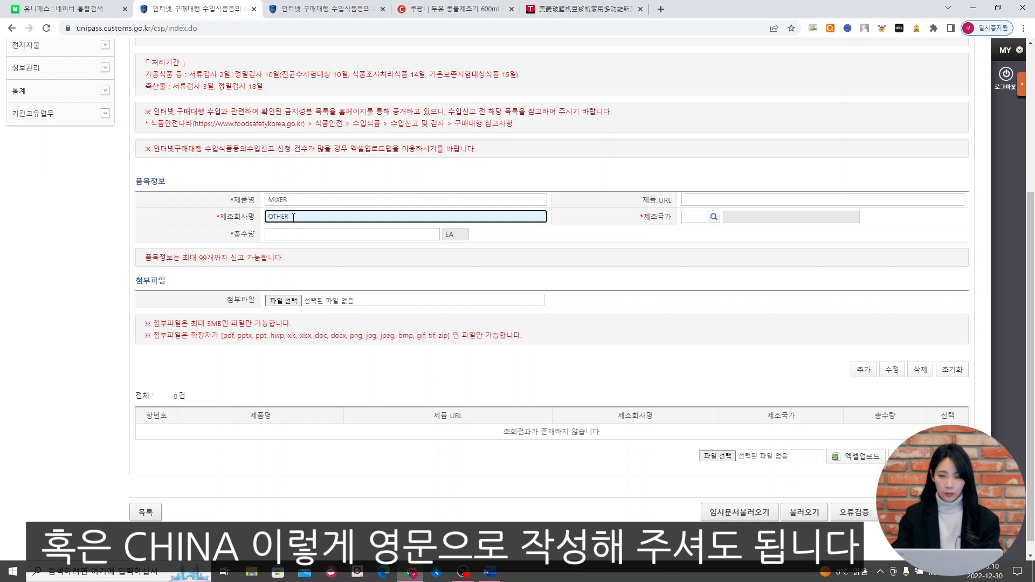
{"action": "left_click", "coordinate": [695, 218]}
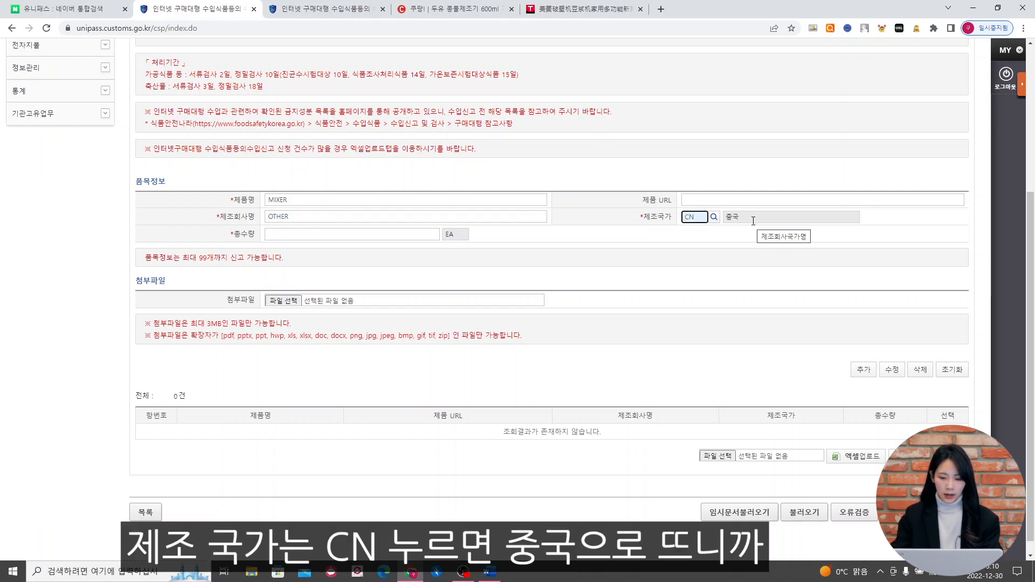
{"action": "left_click", "coordinate": [367, 235]}
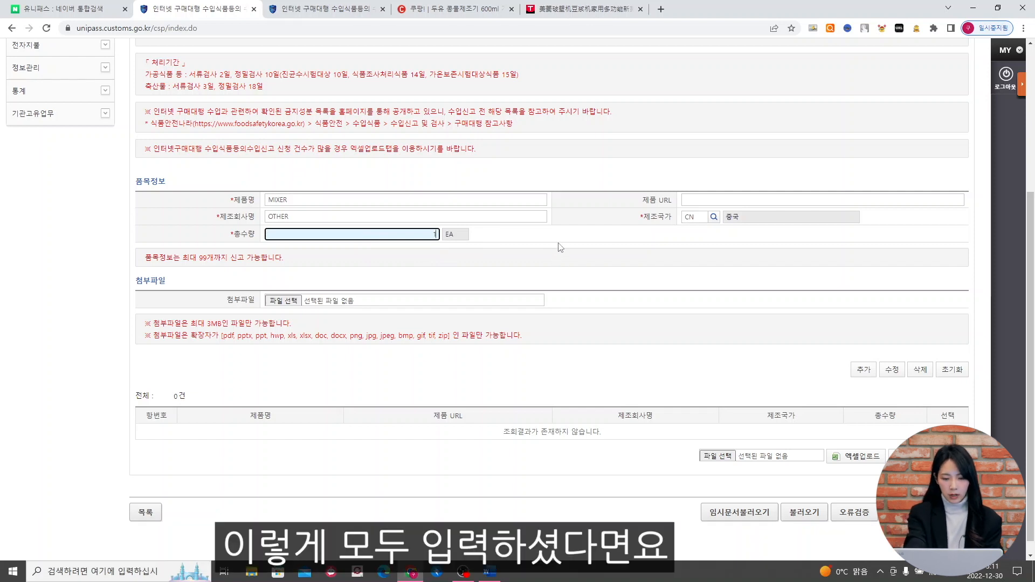
- Add the MIXER item to the declaration's item list and submit the declaration, confirming the transmission
{"action": "left_click", "coordinate": [865, 371]}
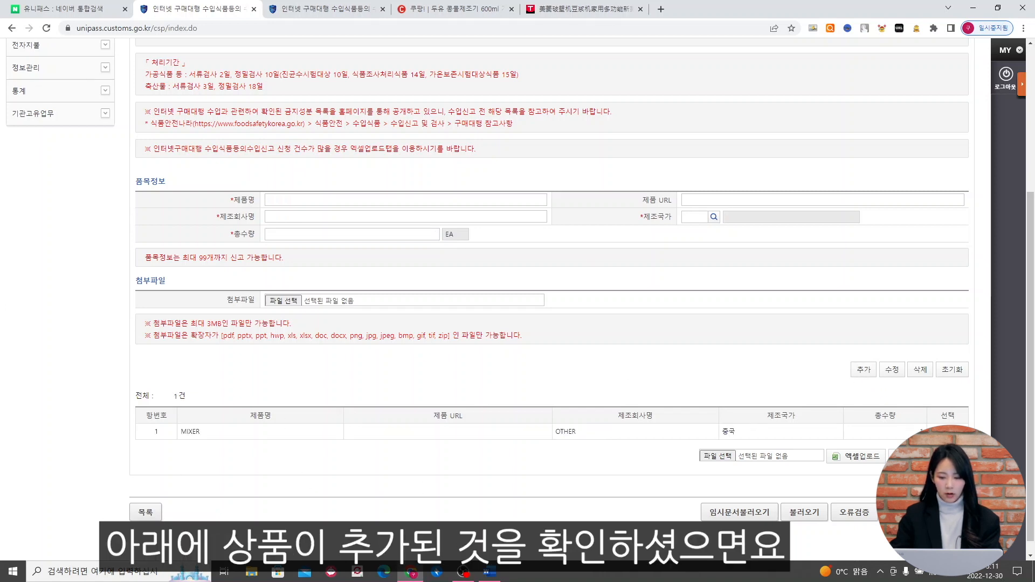
{"action": "left_click", "coordinate": [968, 515]}
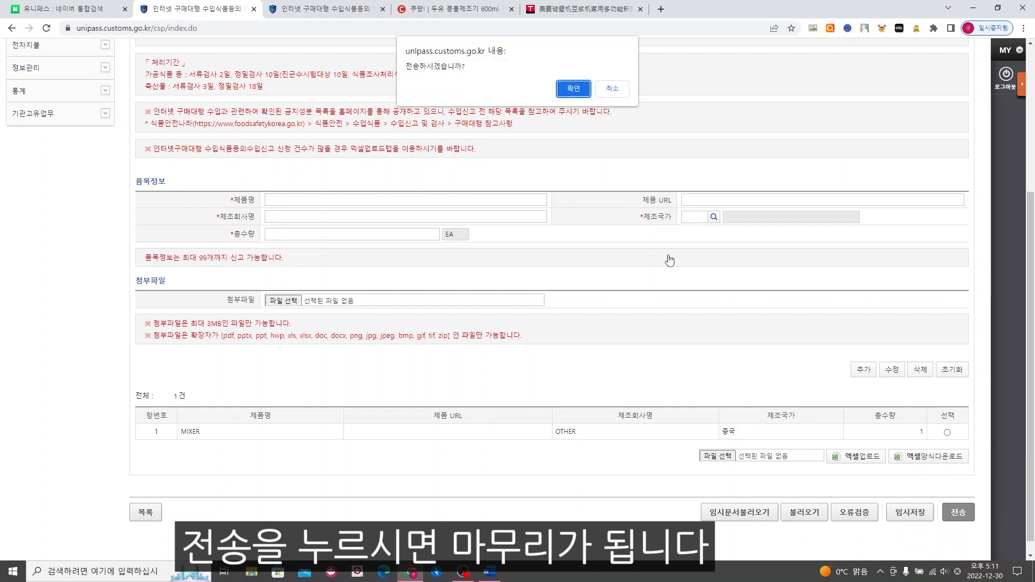
{"action": "left_click", "coordinate": [574, 88]}
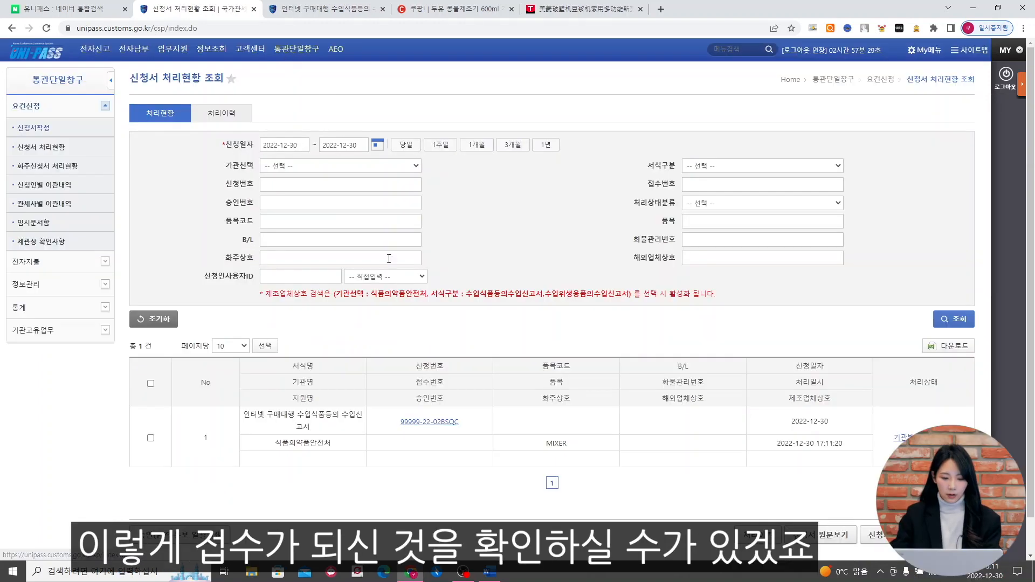